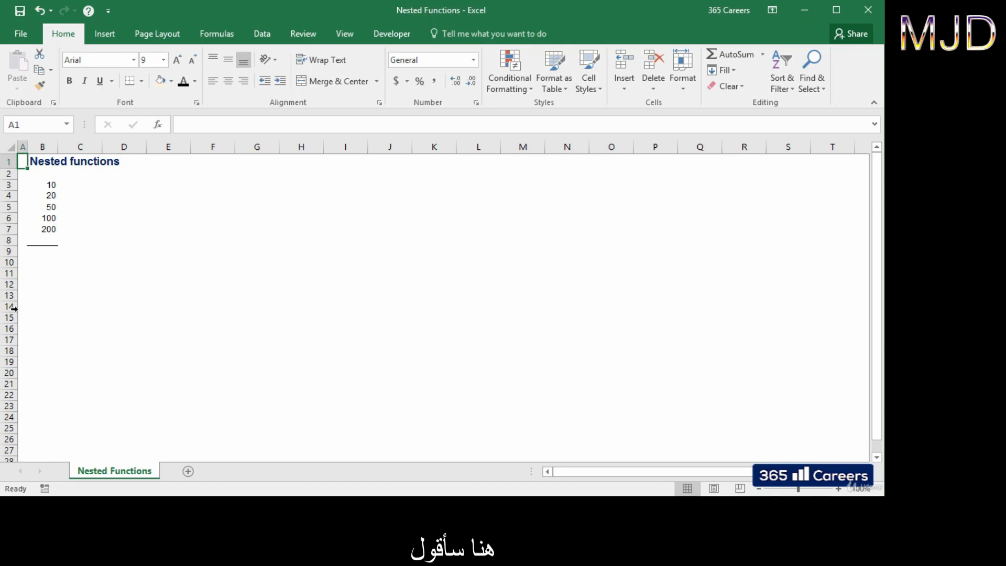
Step: Begin an IF formula in B9 that tests whether B8="" and uses AVERAGE of B3:B8 as the value if true
{"action": "left_click", "coordinate": [53, 255]}
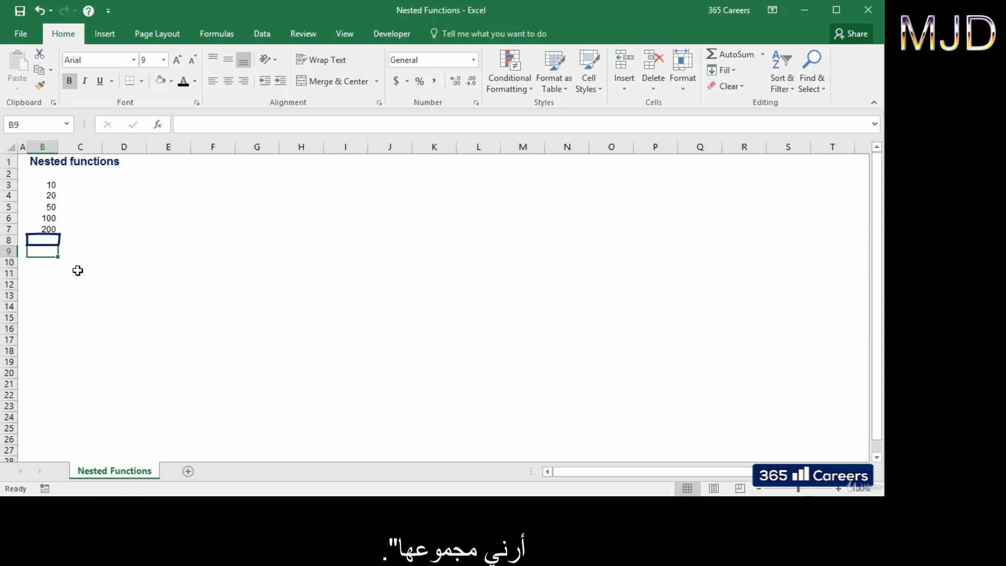
{"action": "type", "text": "=IF("}
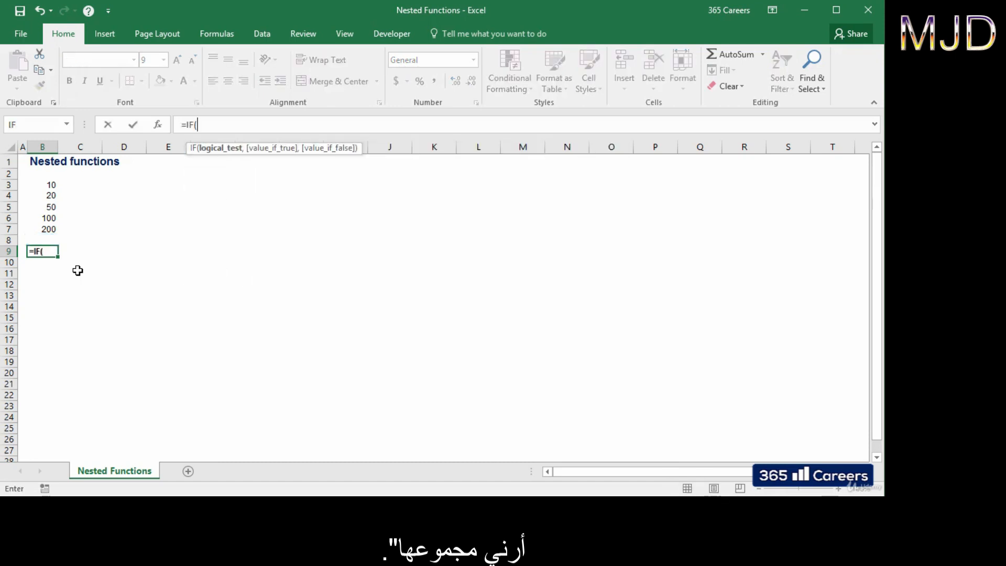
{"action": "type", "text": "B8"}
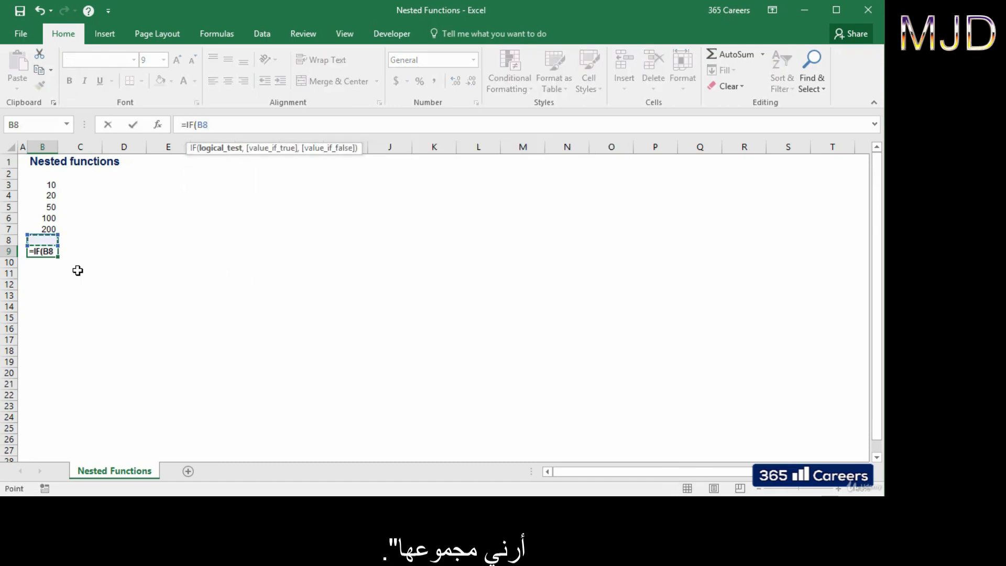
{"action": "type", "text": "=\"\","}
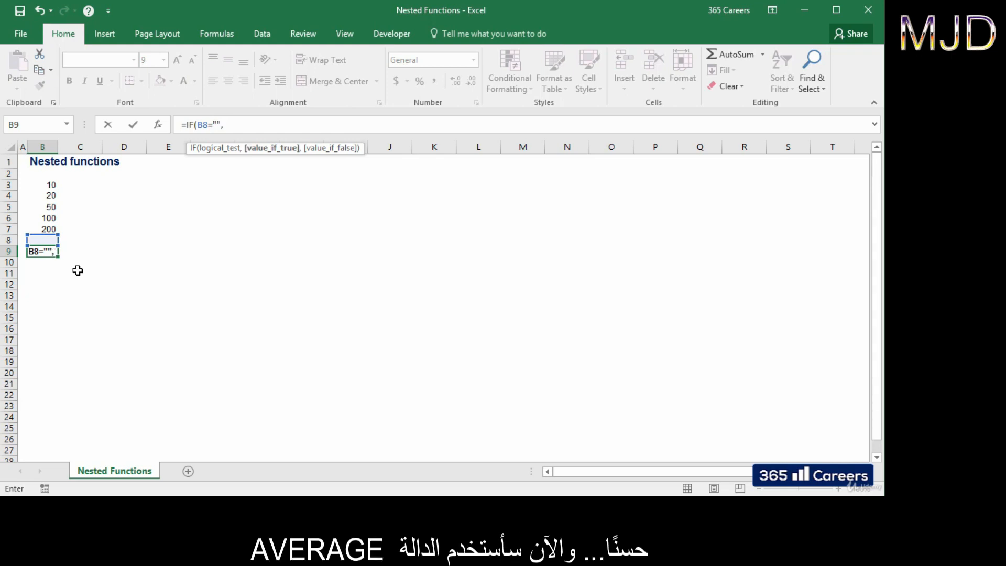
{"action": "type", "text": " AVERAGE("}
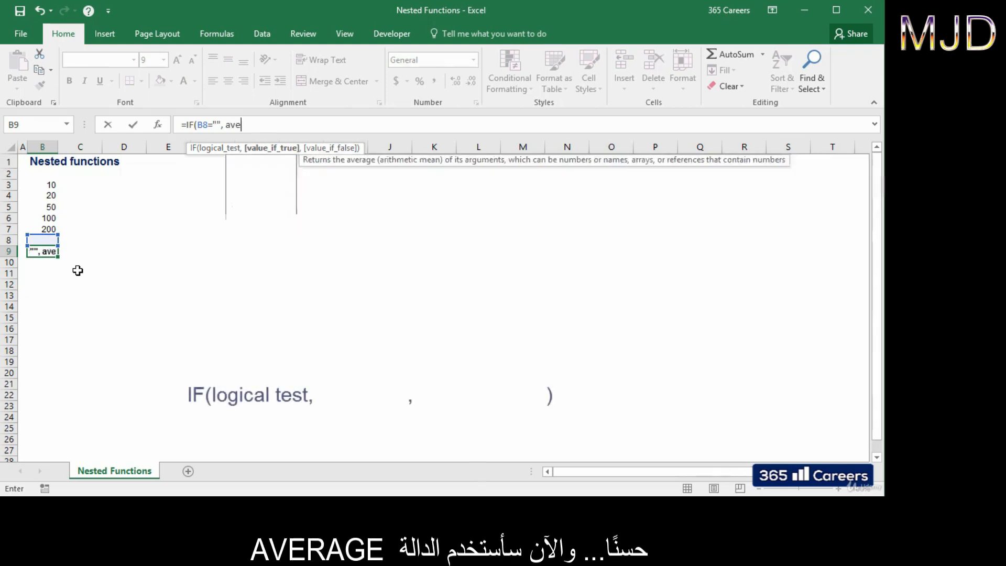
{"action": "key", "text": "Up"}
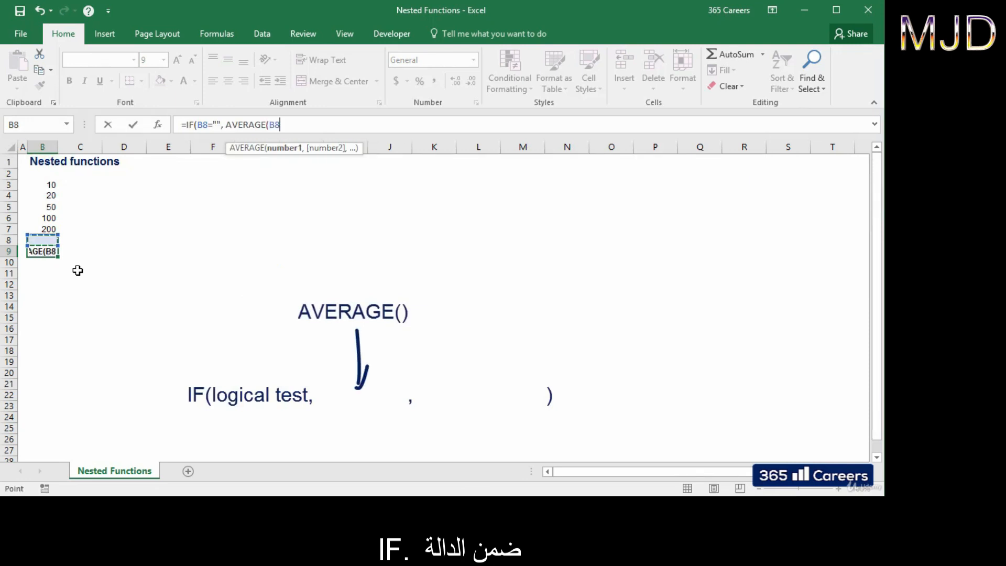
{"action": "key", "text": "shift+Up"}
{"action": "key", "text": "shift+Up"}
{"action": "key", "text": "shift+Up"}
{"action": "key", "text": "shift+Up"}
{"action": "key", "text": "shift+Up"}
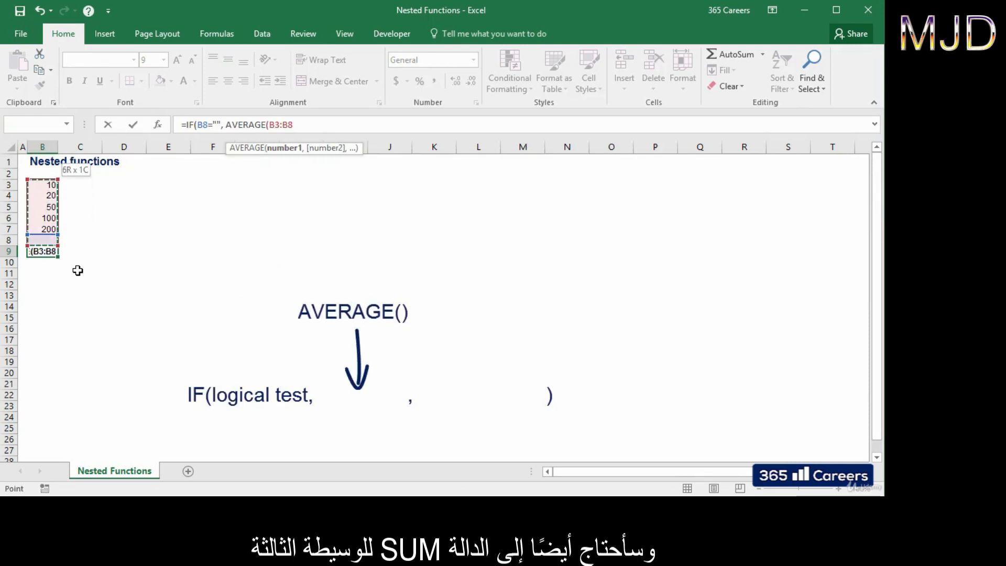
Step: Complete the IF formula in B9 with SUM(B3:B8) as the value if false
{"action": "type", "text": "), sum"}
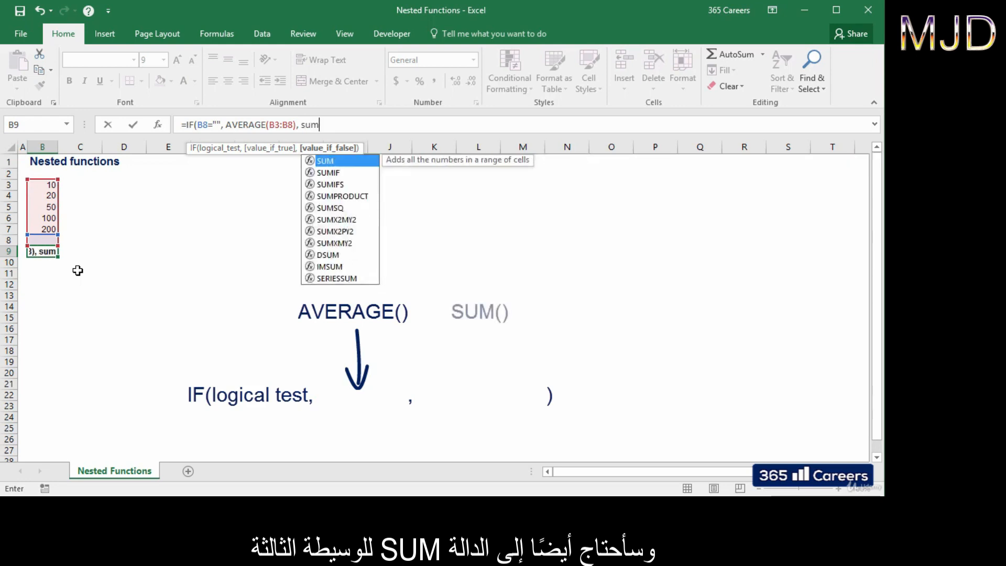
{"action": "key", "text": "Tab"}
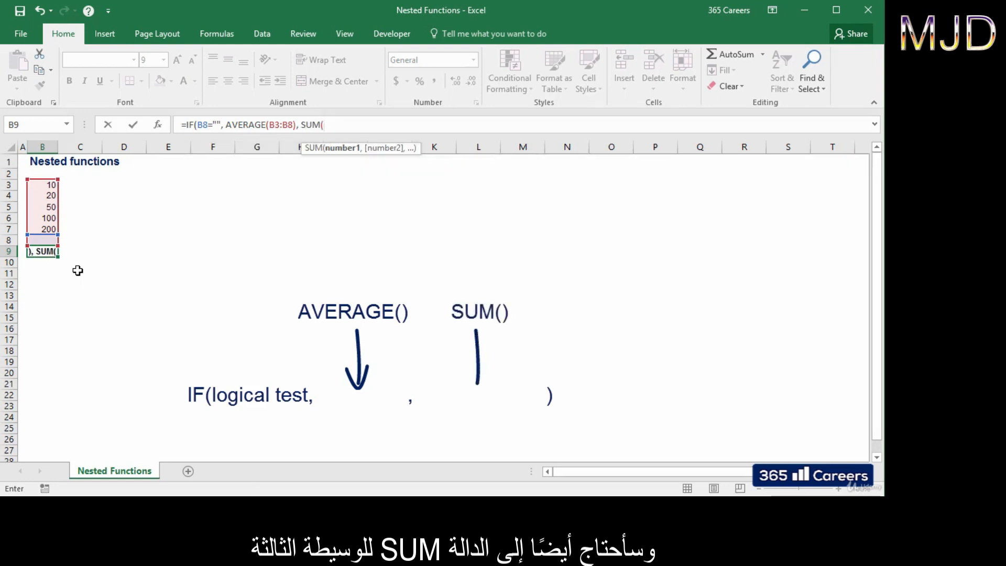
{"action": "key", "text": "Up"}
{"action": "key", "text": "shift+Up"}
{"action": "key", "text": "shift+Up"}
{"action": "key", "text": "shift+Up"}
{"action": "key", "text": "shift+Up"}
{"action": "key", "text": "shift+Up"}
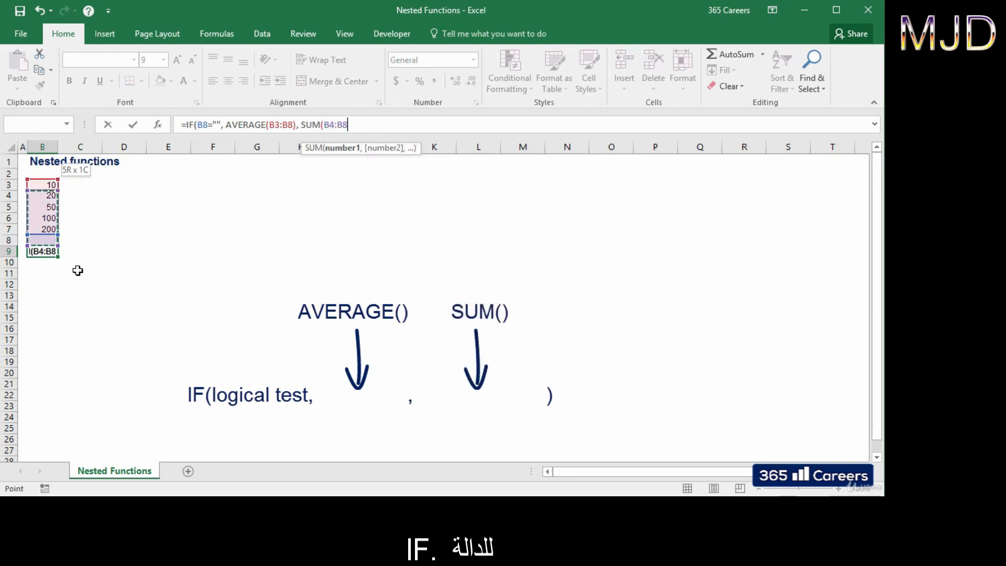
{"action": "type", "text": ")"}
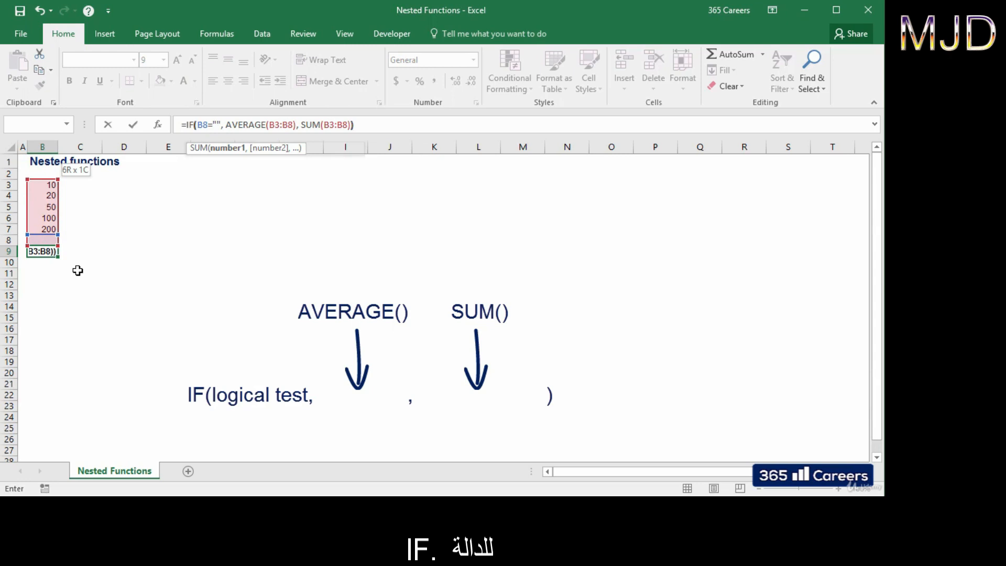
{"action": "type", "text": ")"}
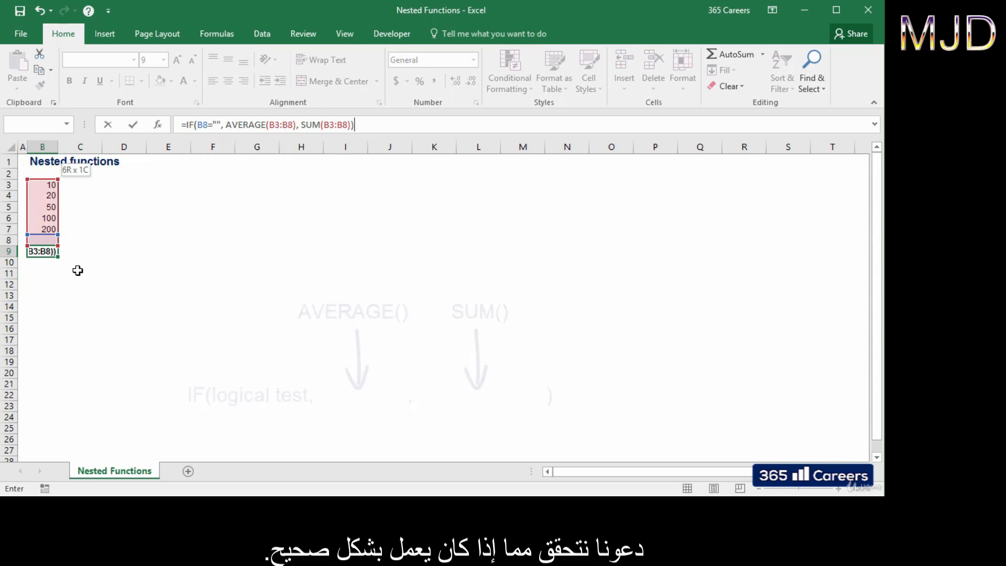
{"action": "key", "text": "Return"}
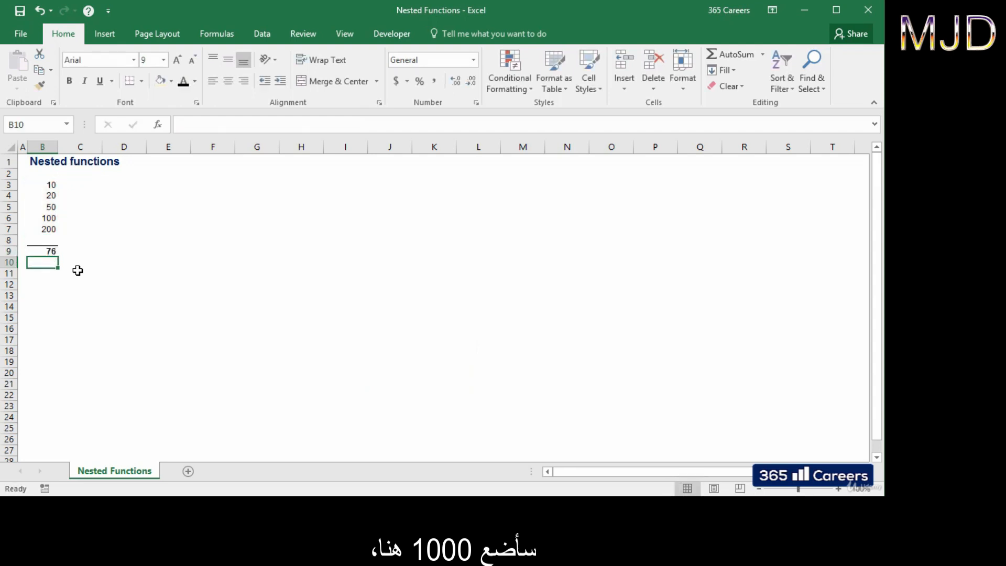
Step: Enter 1000 in B8 to test the nested formula with that cell filled
{"action": "key", "text": "Up"}
{"action": "key", "text": "Up"}
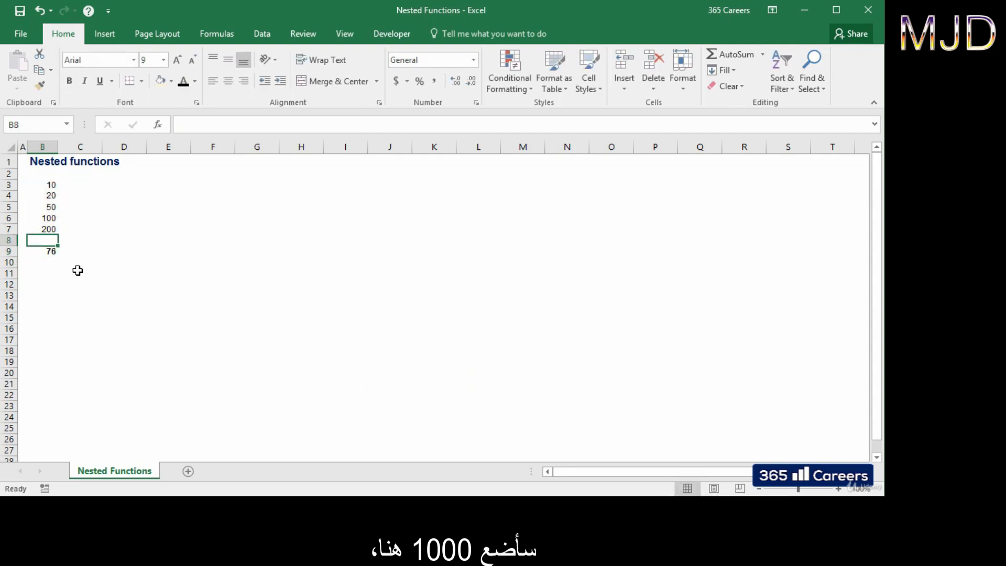
{"action": "type", "text": "1000"}
{"action": "key", "text": "Return"}
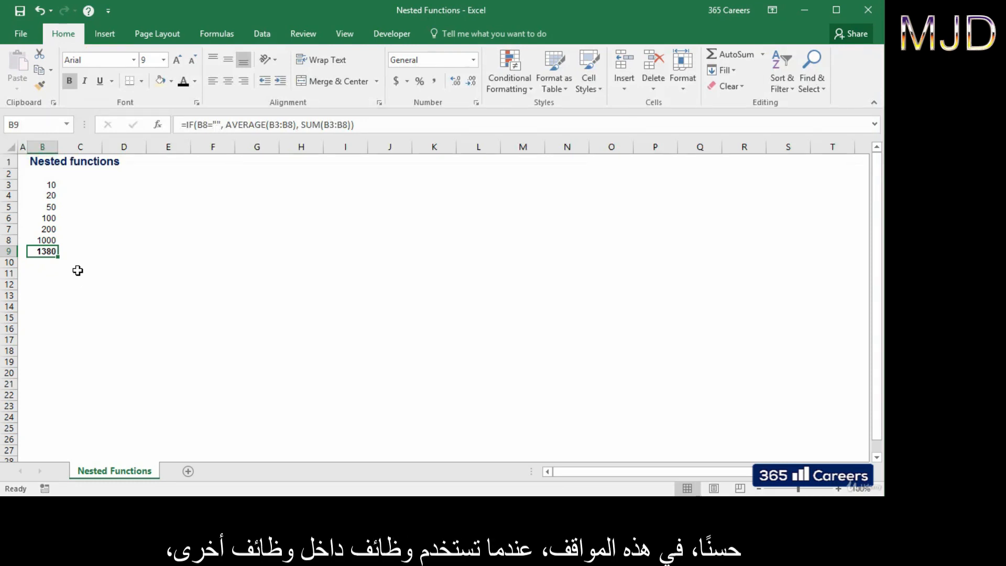
Step: Clear B8 to test the formula with an empty cell, and enter 2000 there
{"action": "key", "text": "Up"}
{"action": "key", "text": "Delete"}
{"action": "key", "text": "Down"}
{"action": "key", "text": "Up"}
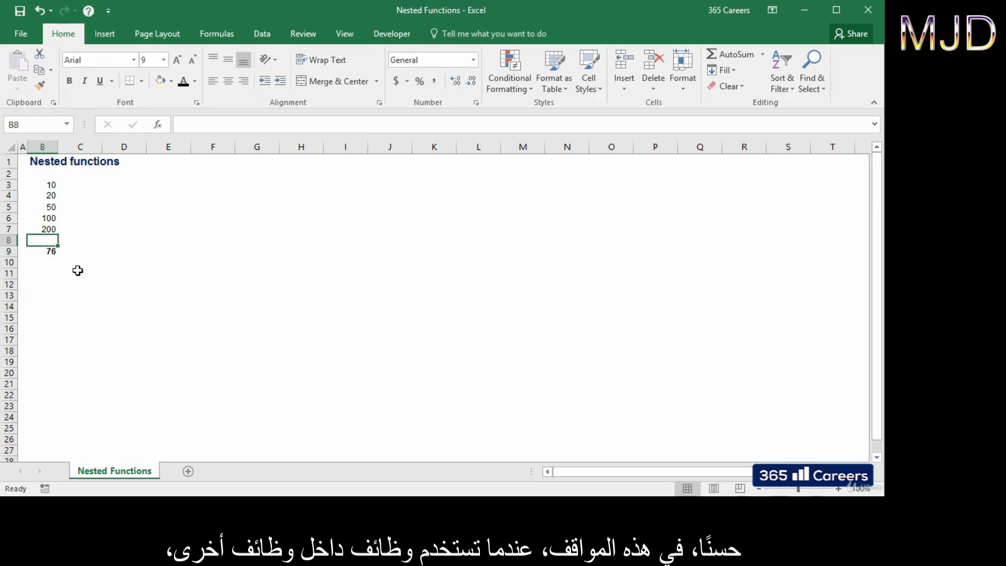
{"action": "type", "text": "2000"}
{"action": "key", "text": "Return"}
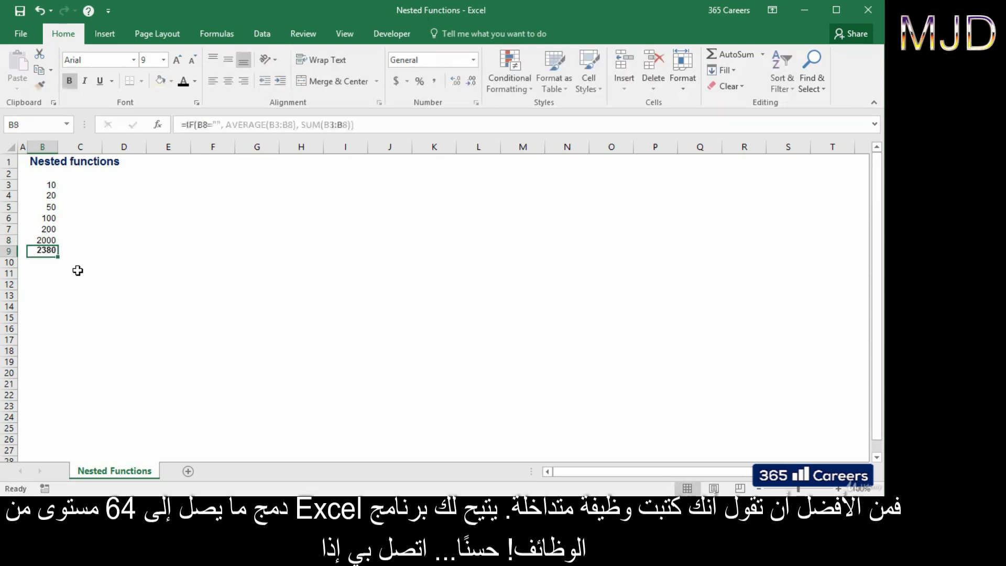
Step: Delete the test value from B8
{"action": "key", "text": "Up"}
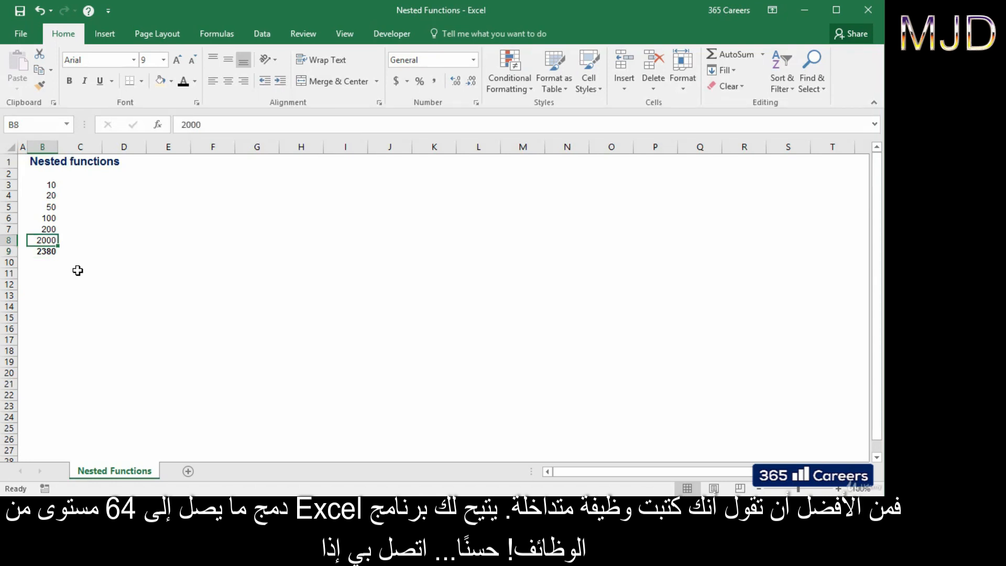
{"action": "key", "text": "Delete"}
{"action": "key", "text": "Down"}
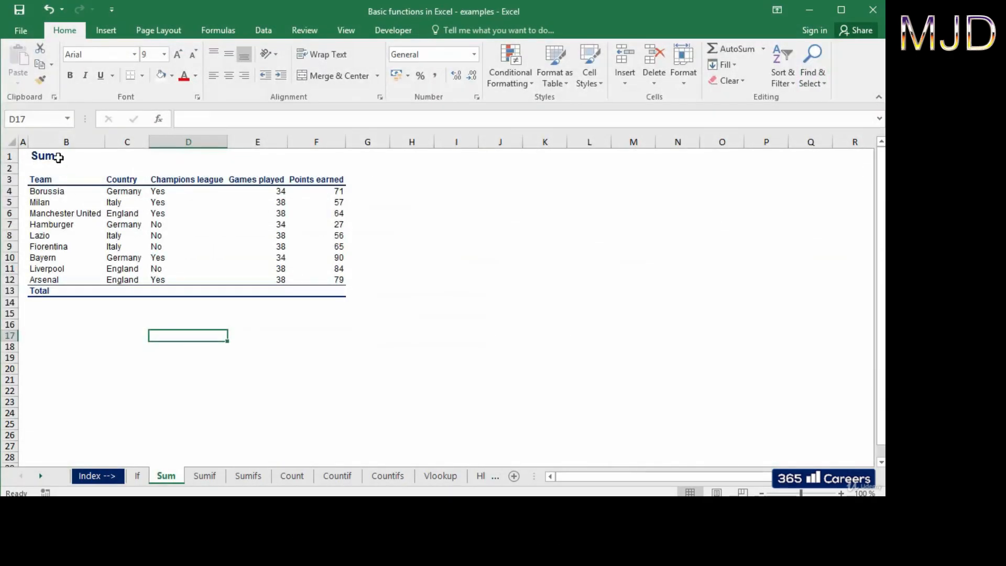
{"action": "left_click", "coordinate": [57, 156]}
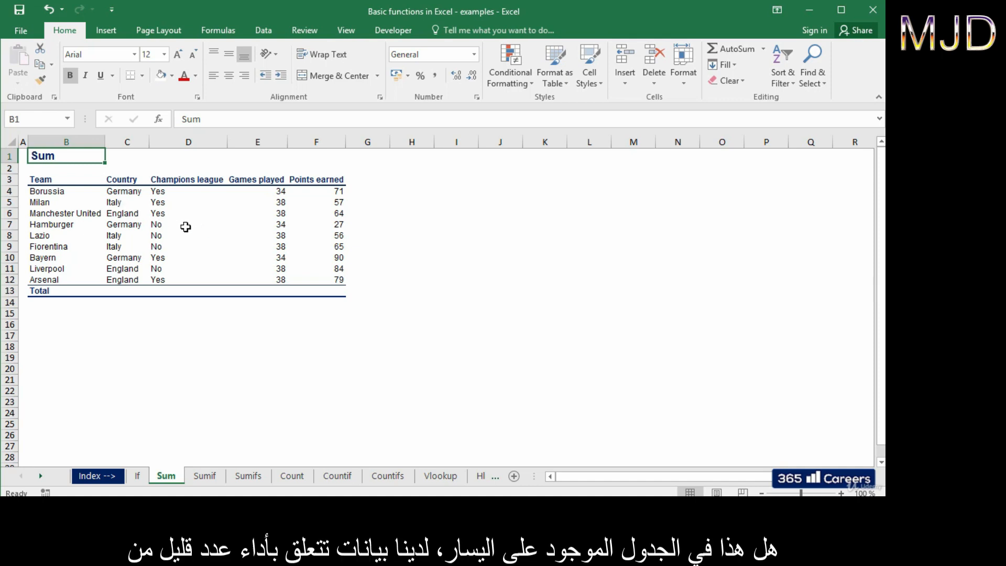
{"action": "left_click", "coordinate": [74, 182]}
{"action": "left_click_drag", "start_coordinate": [152, 212], "coordinate": [324, 292]}
{"action": "left_click", "coordinate": [301, 314]}
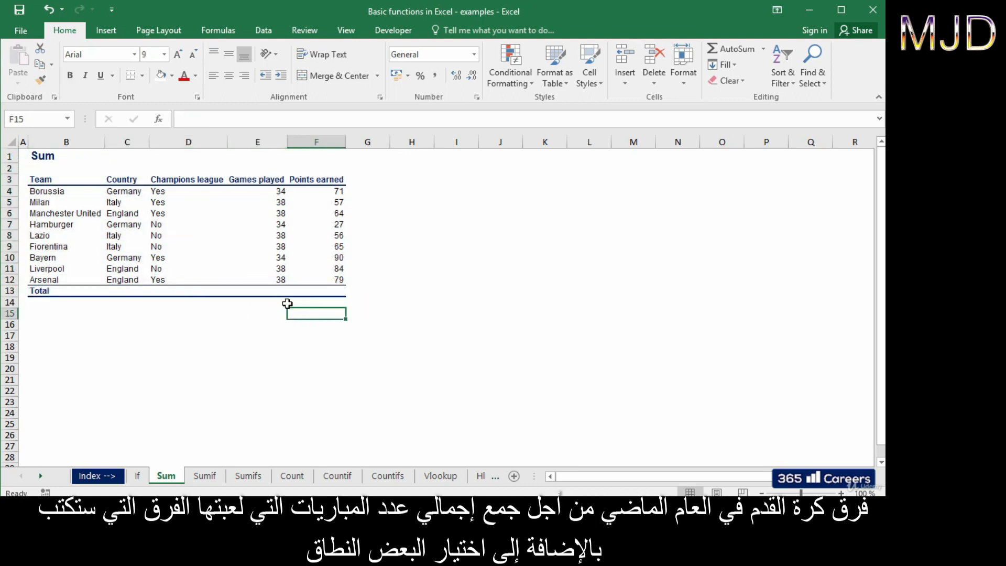
Step: Total the Games played column in E13 with the formula +SUM(E4:E12)
{"action": "left_click", "coordinate": [273, 291]}
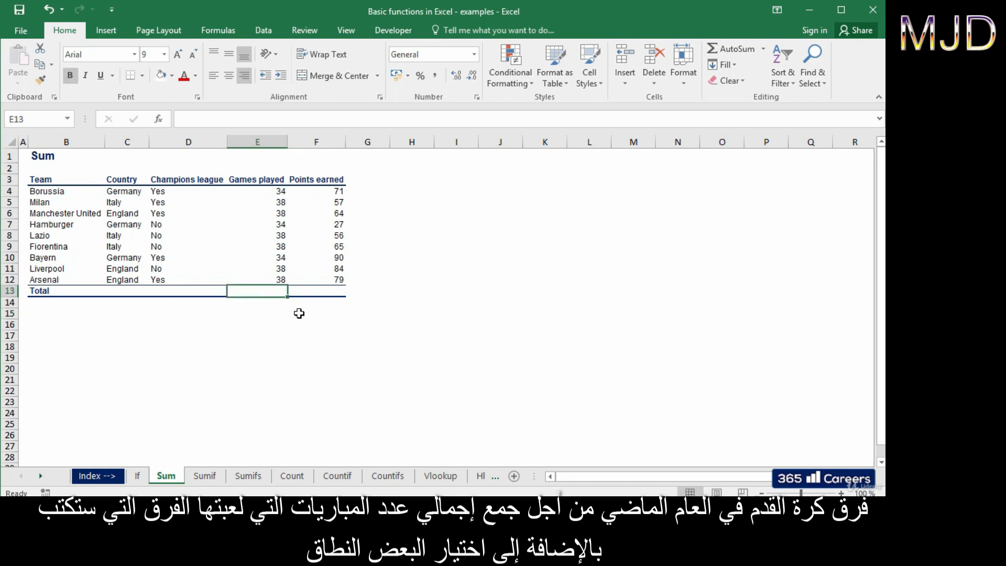
{"action": "type", "text": "+SUM("}
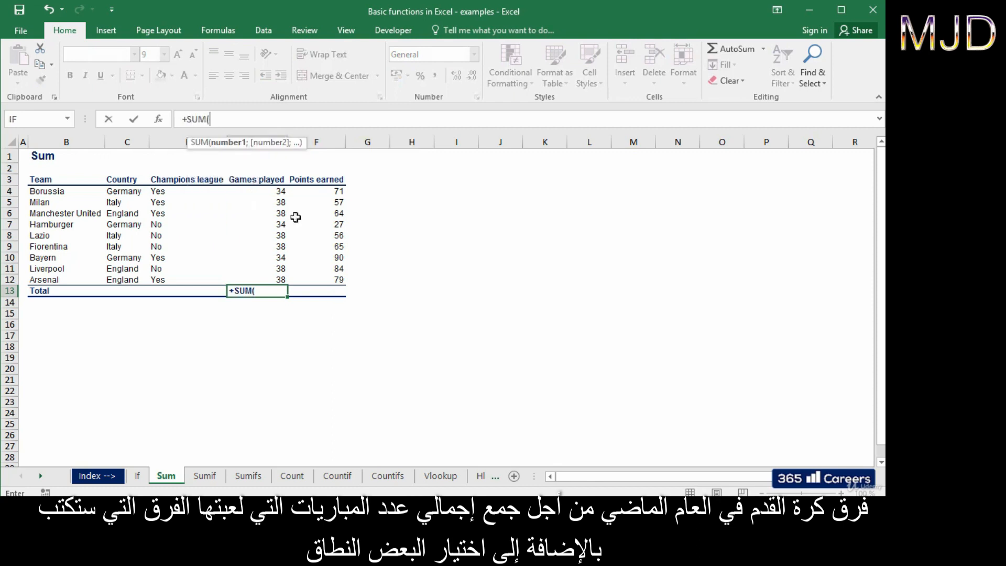
{"action": "left_click_drag", "start_coordinate": [274, 196], "coordinate": [269, 278]}
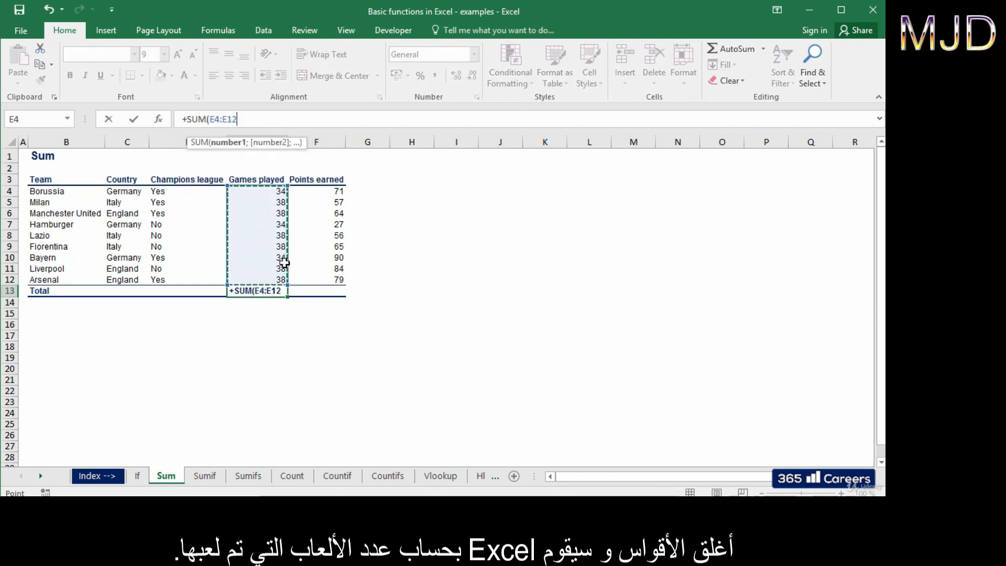
{"action": "type", "text": ")"}
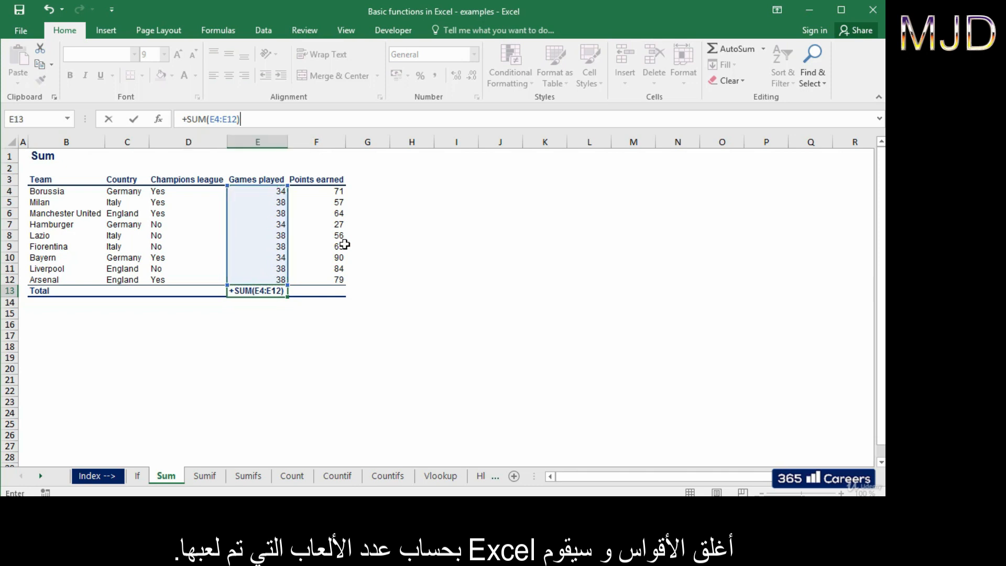
{"action": "key", "text": "ctrl+Return"}
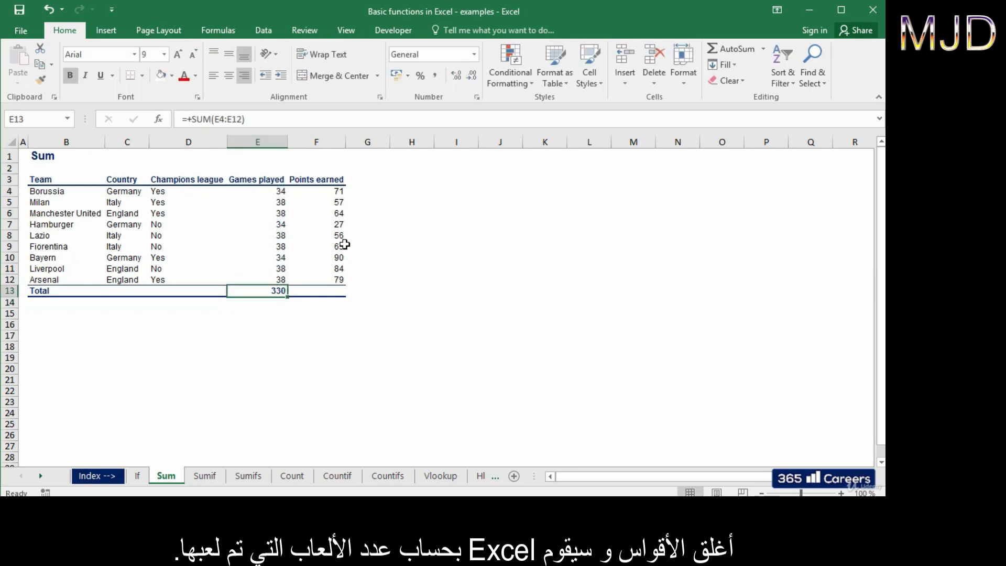
{"action": "key", "text": "F2"}
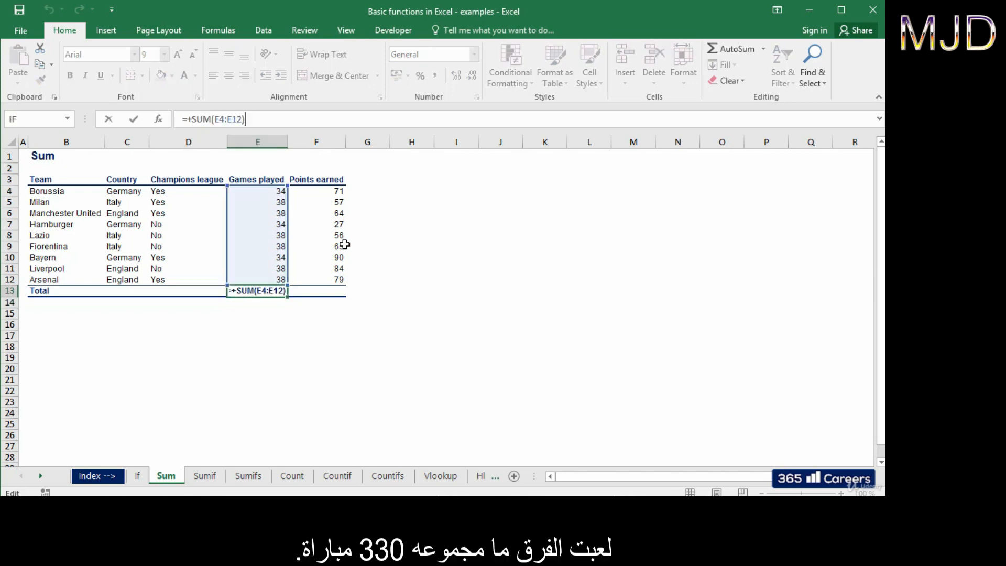
{"action": "key", "text": "Escape"}
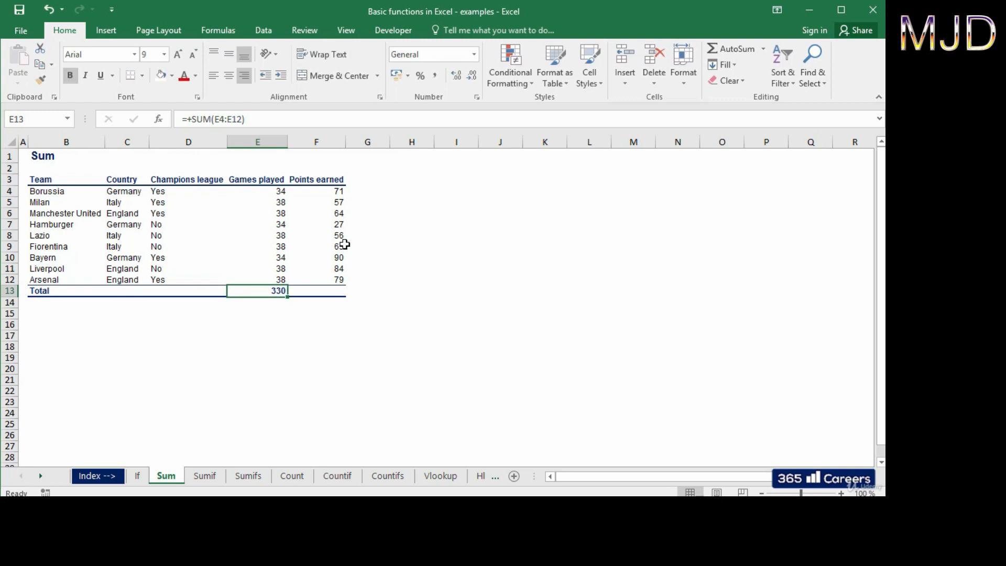
Step: Switch to the Sumif sheet and examine the Country column of the teams table
{"action": "key", "text": "ctrl+Page_Down"}
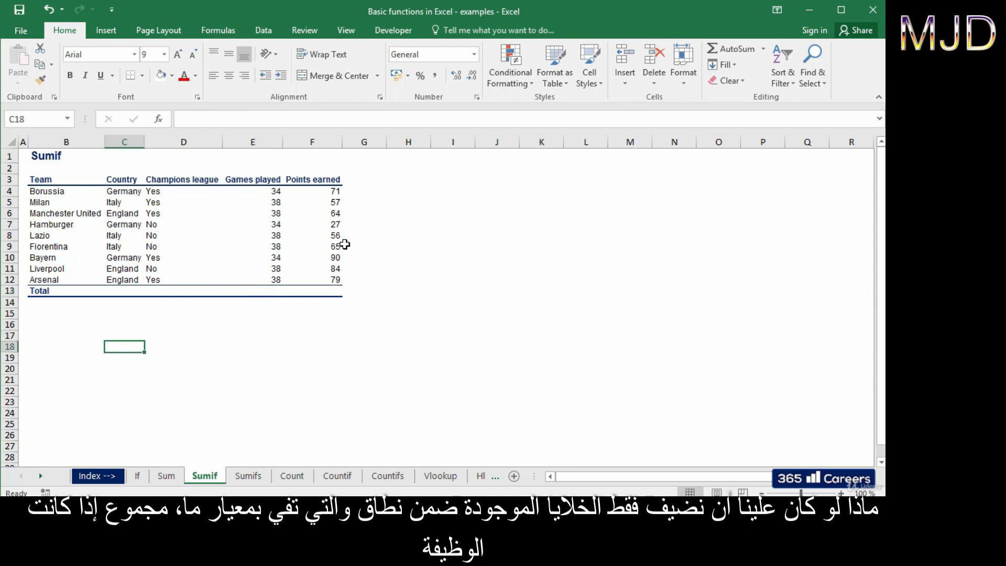
{"action": "key", "text": "Up"}
{"action": "key", "text": "Up"}
{"action": "key", "text": "Up"}
{"action": "key", "text": "Up"}
{"action": "key", "text": "Up"}
{"action": "key", "text": "Up"}
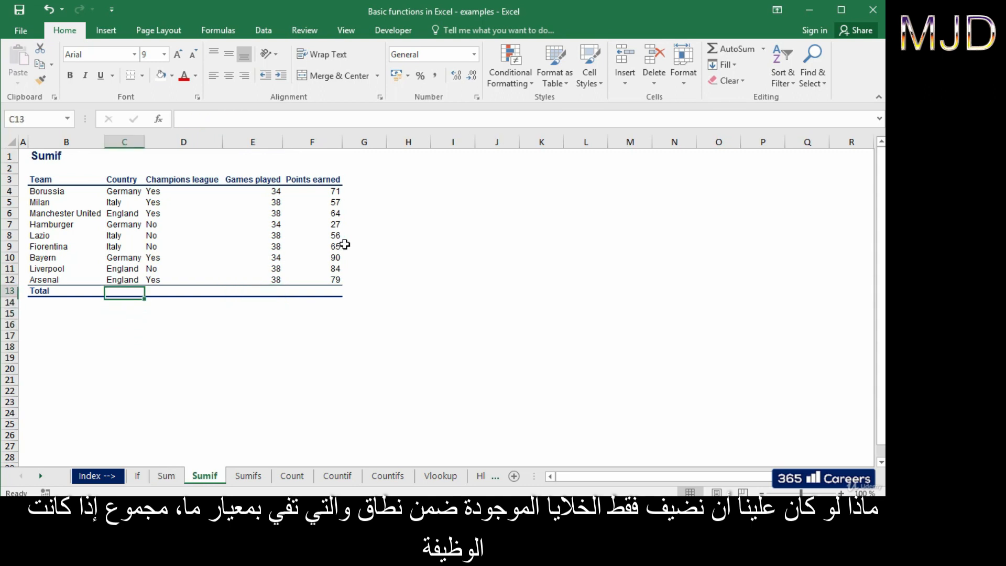
{"action": "key", "text": "shift+Up"}
{"action": "key", "text": "shift+Up"}
{"action": "key", "text": "shift+Up"}
{"action": "key", "text": "shift+Up"}
{"action": "key", "text": "shift+Up"}
{"action": "key", "text": "shift+Up"}
{"action": "key", "text": "shift+Up"}
{"action": "key", "text": "shift+Up"}
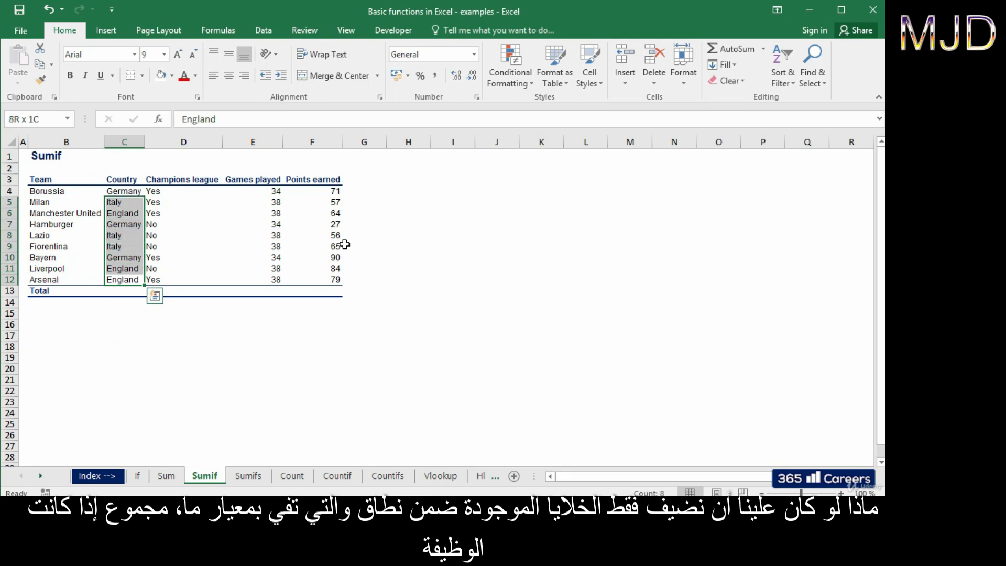
{"action": "key", "text": "Down"}
{"action": "key", "text": "Down"}
{"action": "key", "text": "Down"}
{"action": "key", "text": "Down"}
{"action": "key", "text": "Down"}
{"action": "key", "text": "Down"}
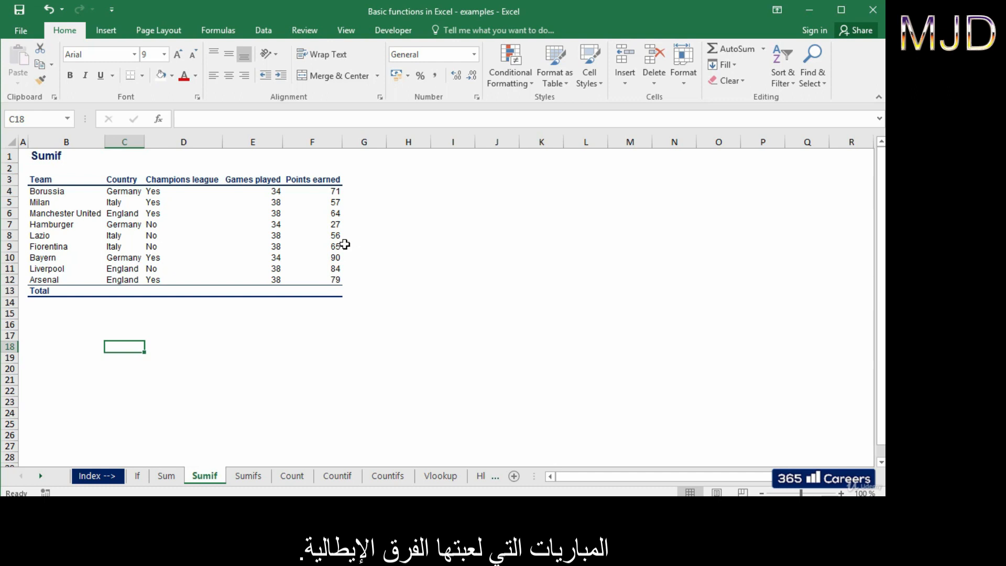
Step: Enter Italy in C18 as the country criterion below the teams table
{"action": "type", "text": "Italy"}
{"action": "key", "text": "Right"}
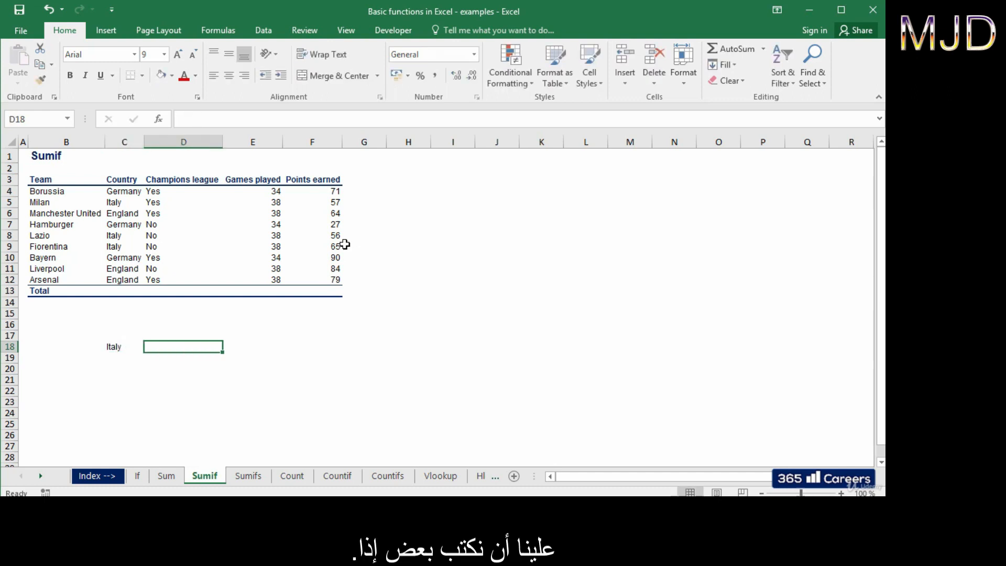
{"action": "key", "text": "Left"}
Step: Sum the games played by the Italian teams in E18 with the formula +SUMIF(C4:C12;C18;E4:E12)
{"action": "key", "text": "Right"}
{"action": "key", "text": "Right"}
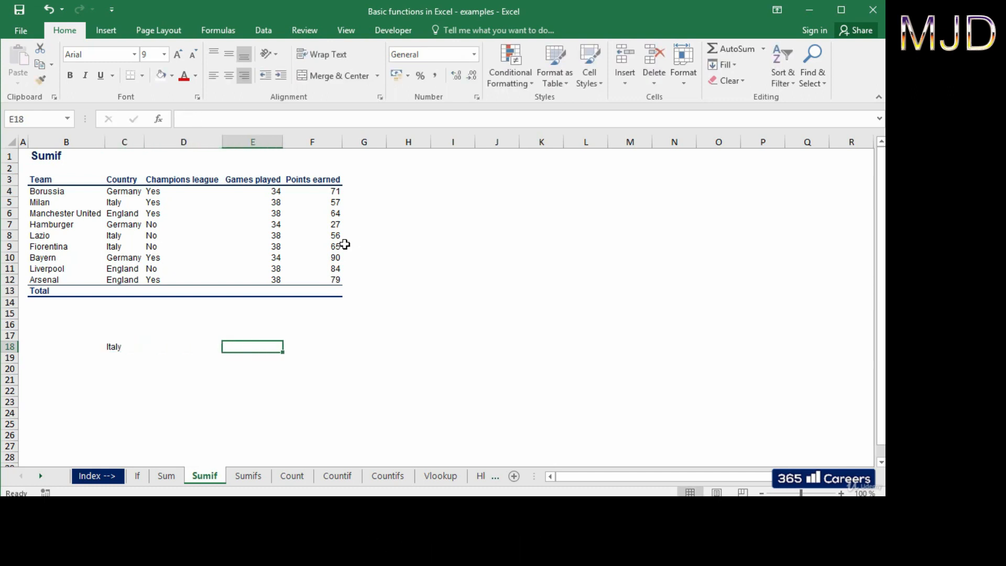
{"action": "type", "text": "+SUMIF("}
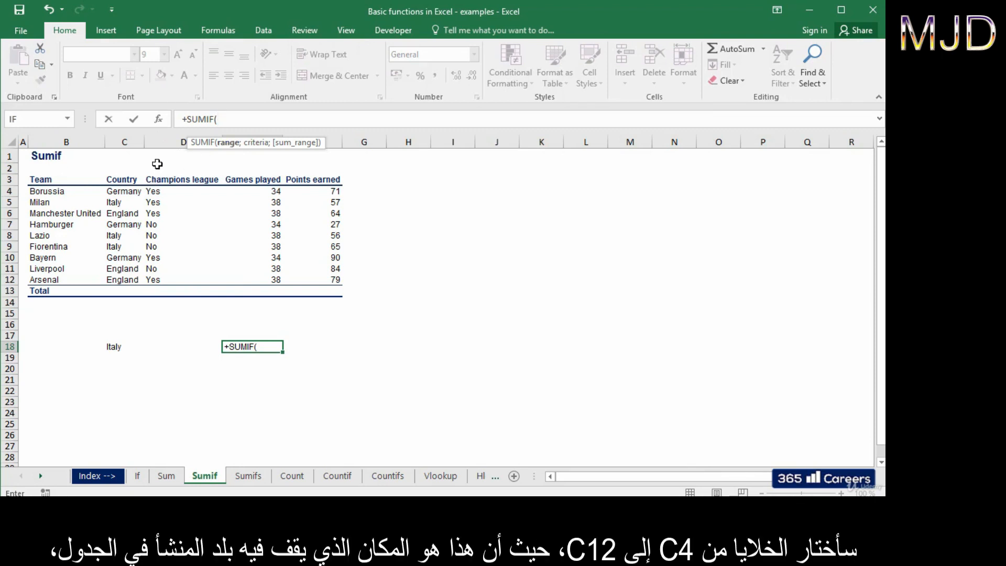
{"action": "left_click", "coordinate": [125, 195]}
{"action": "left_click_drag", "start_coordinate": [125, 195], "coordinate": [129, 275]}
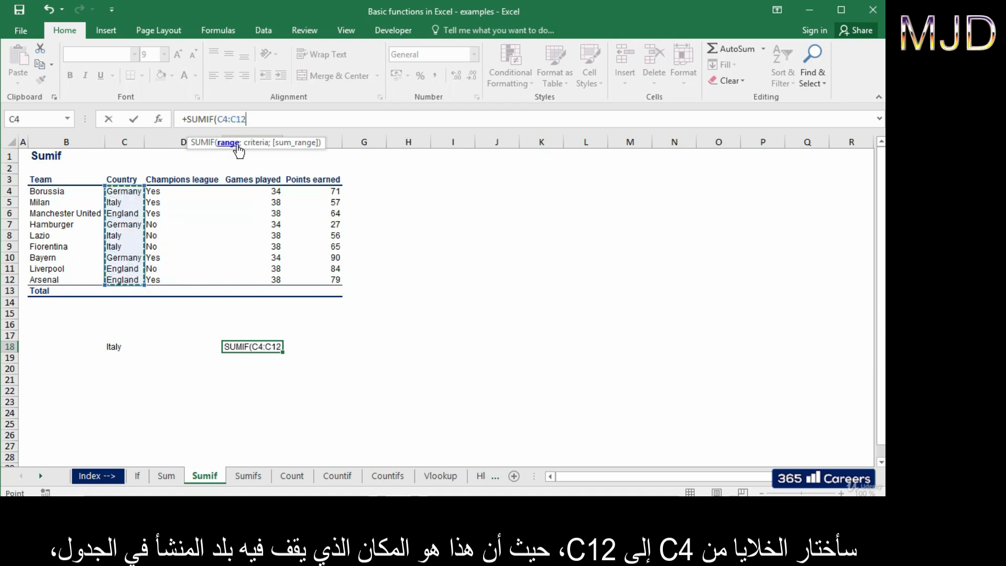
{"action": "type", "text": ";"}
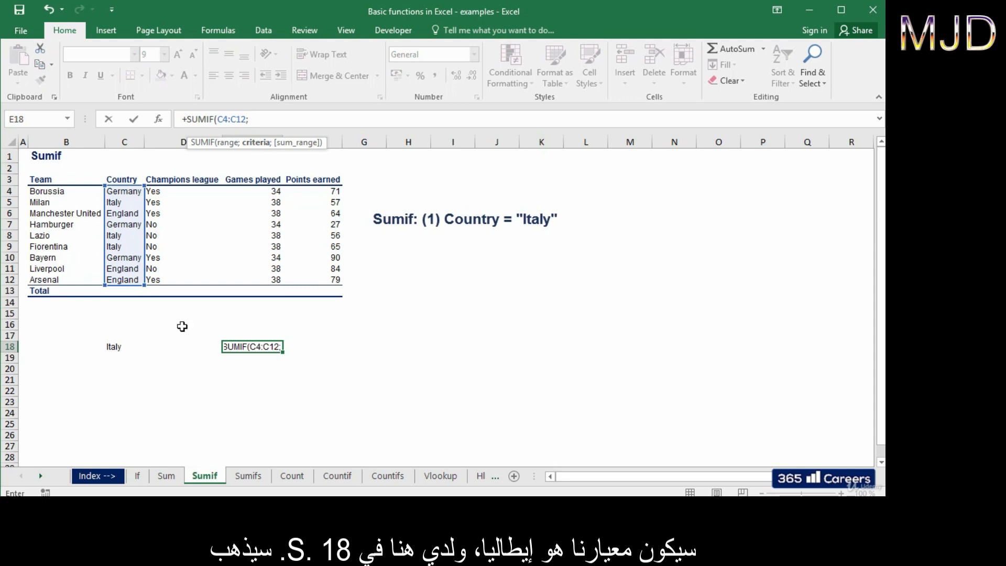
{"action": "left_click", "coordinate": [121, 348]}
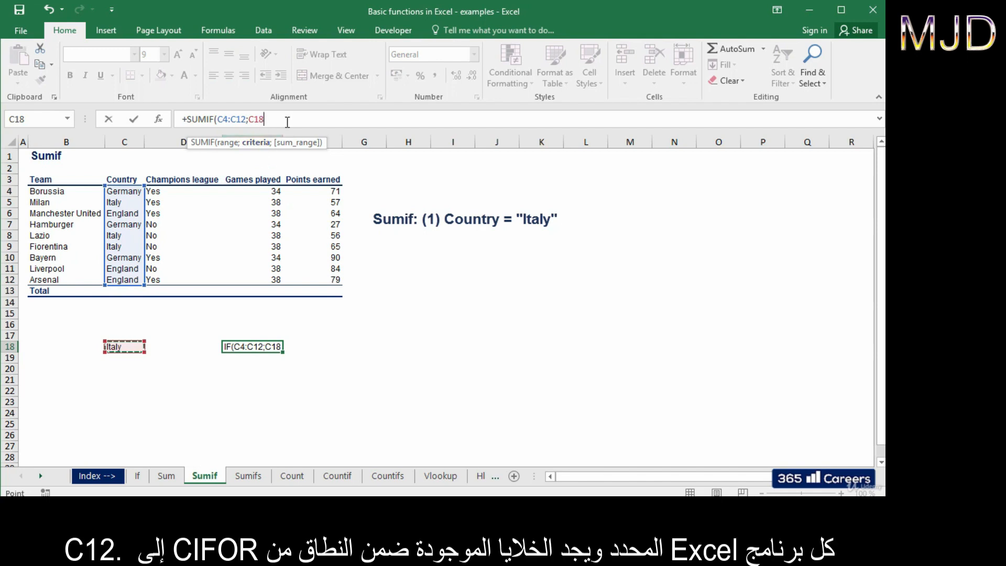
{"action": "type", "text": ";"}
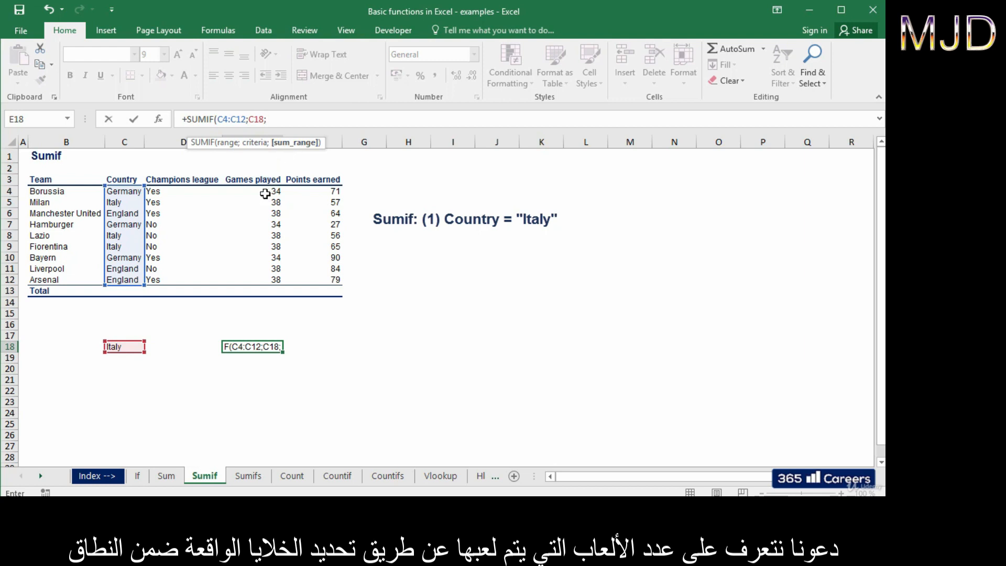
{"action": "left_click_drag", "start_coordinate": [264, 191], "coordinate": [256, 277]}
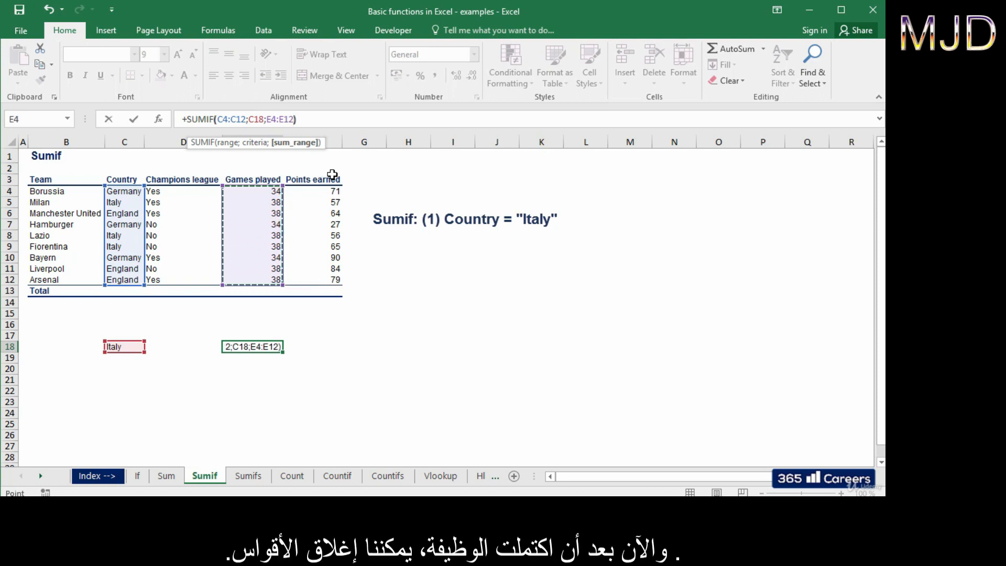
{"action": "type", "text": ")"}
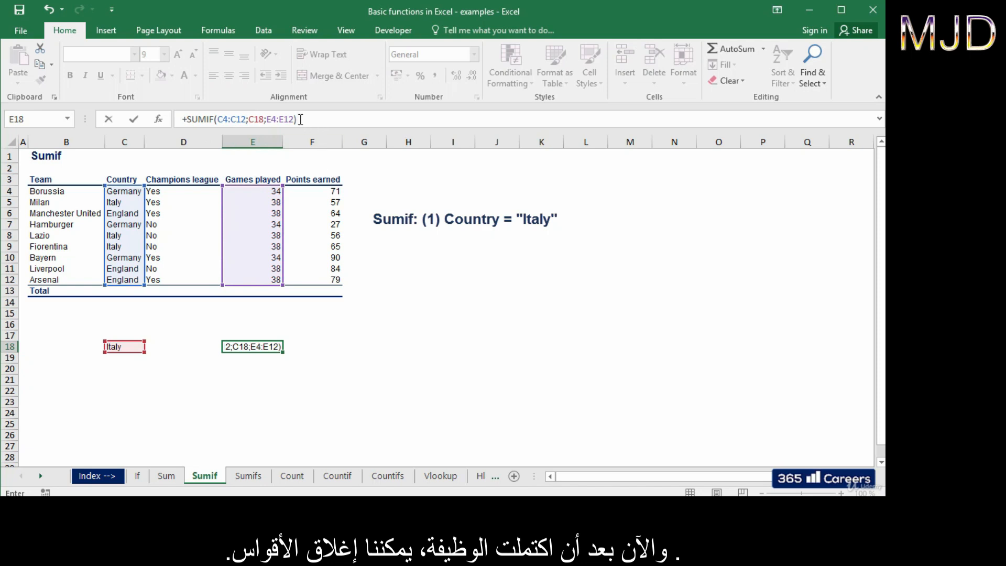
{"action": "key", "text": "ctrl+Return"}
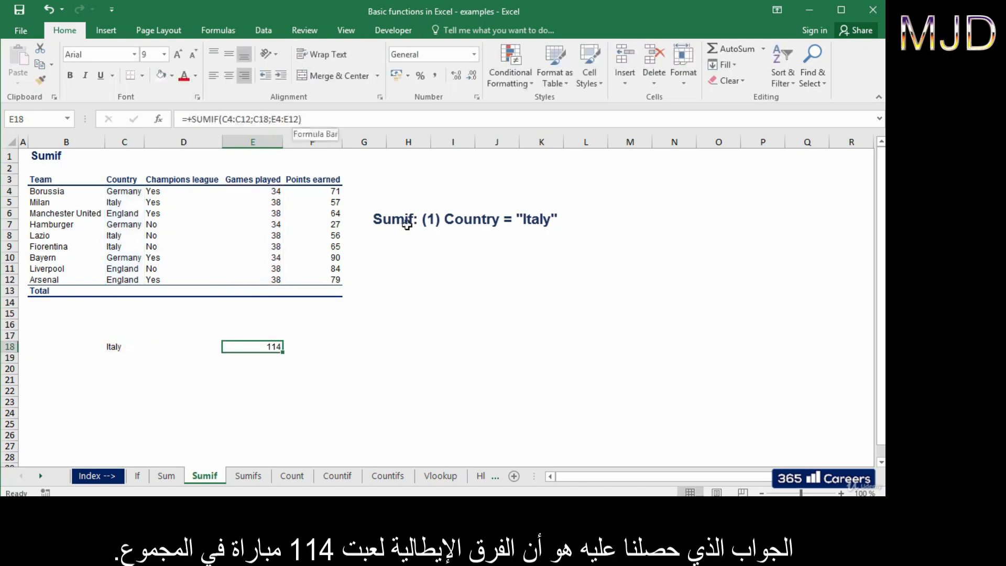
{"action": "key", "text": "F2"}
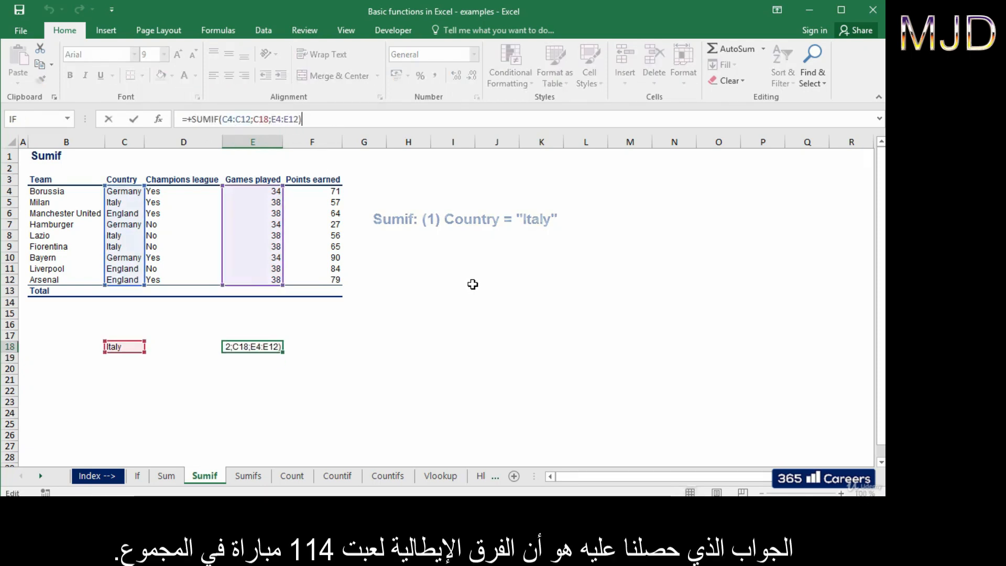
{"action": "key", "text": "Escape"}
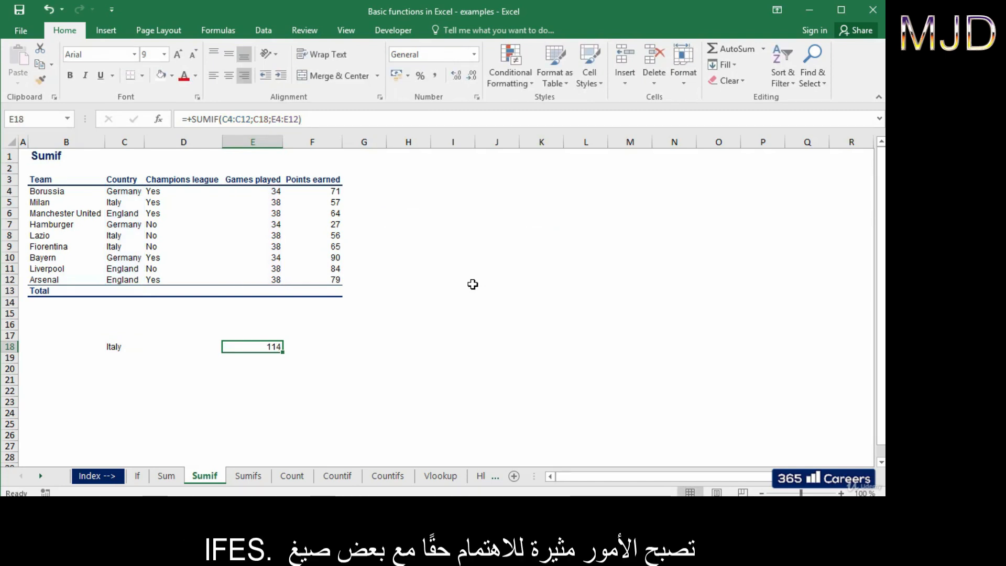
Step: Switch to the Sumifs sheet and select C16 below the teams table
{"action": "key", "text": "ctrl+Page_Down"}
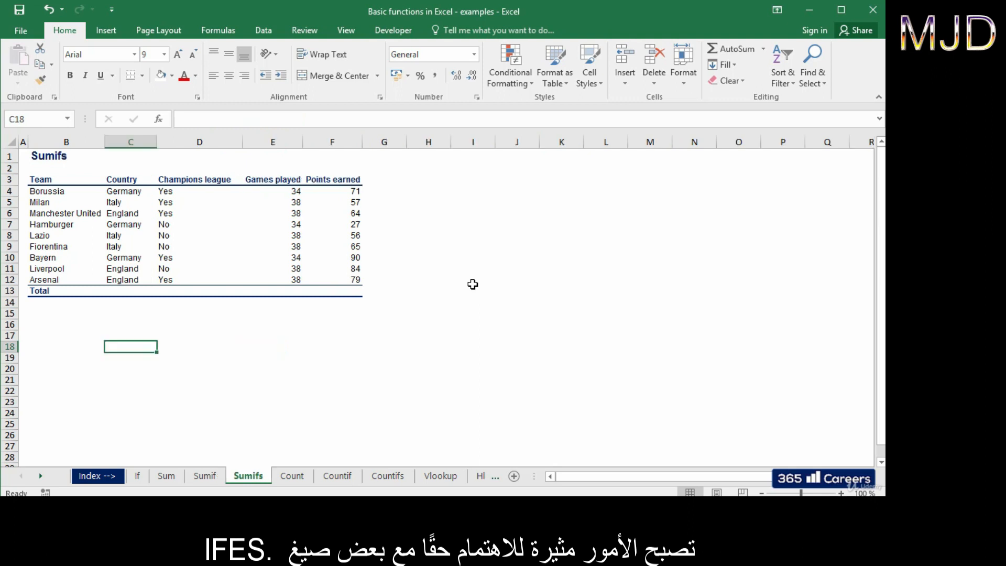
{"action": "key", "text": "Up"}
{"action": "key", "text": "Up"}
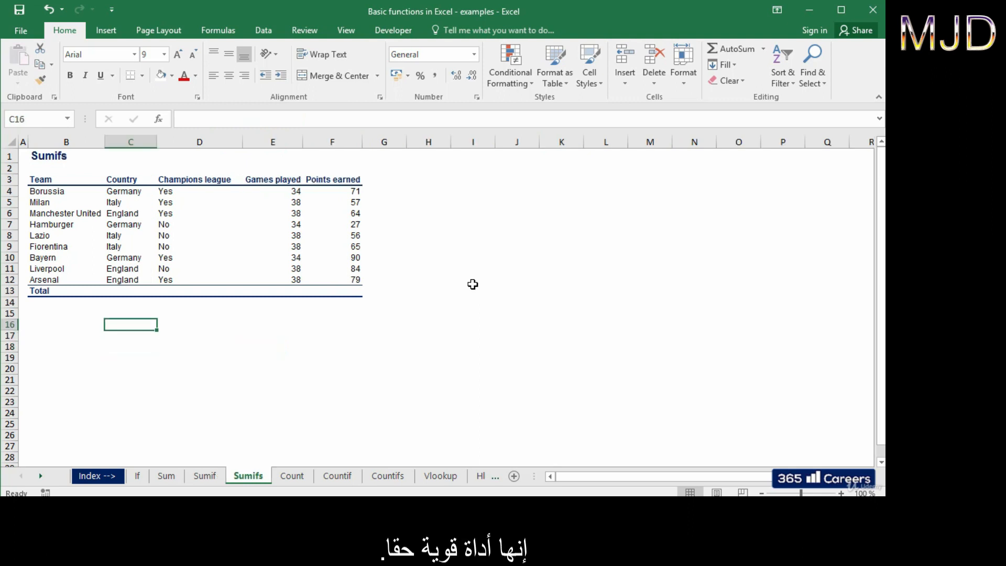
{"action": "key", "text": "Right"}
{"action": "key", "text": "Right"}
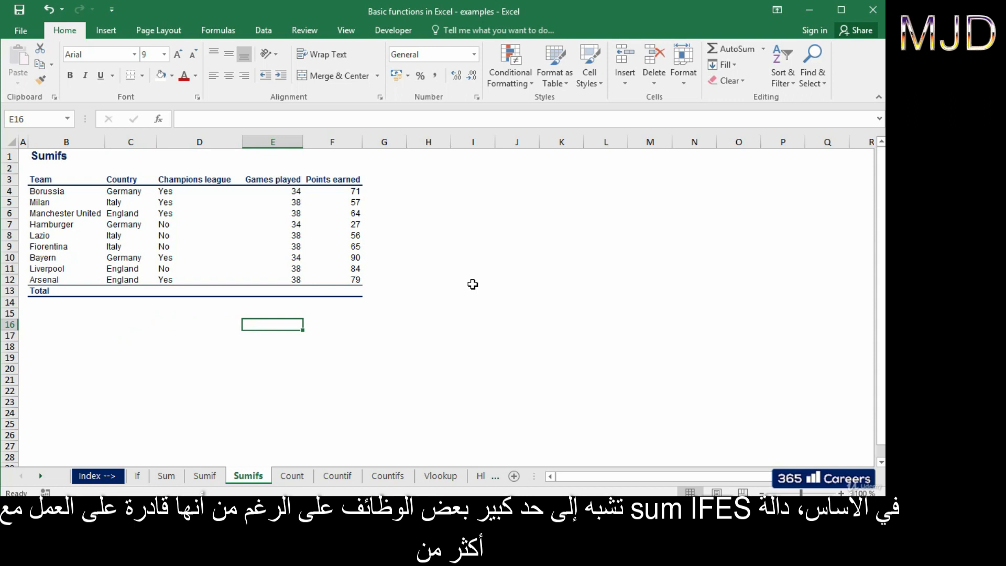
{"action": "key", "text": "Right"}
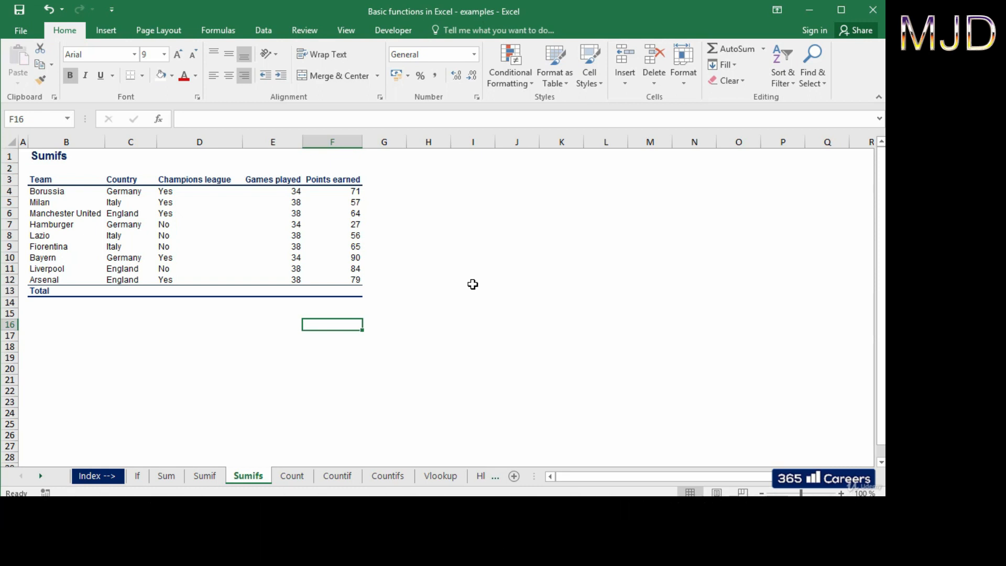
{"action": "key", "text": "Left"}
{"action": "key", "text": "Left"}
{"action": "key", "text": "Left"}
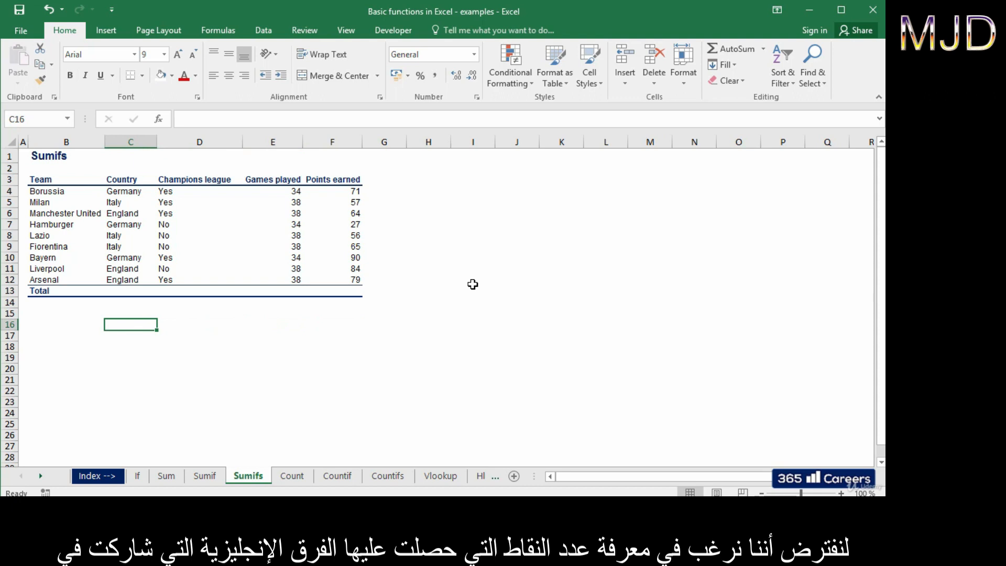
Step: Enter England in C16 as the country criterion and Yes in D16 as the Champions league criterion
{"action": "type", "text": "Ne"}
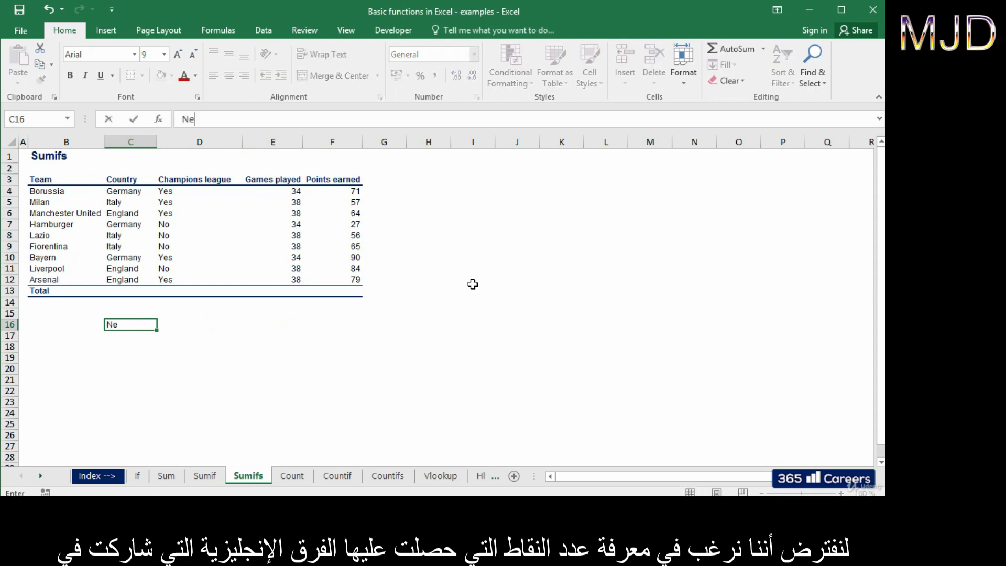
{"action": "key", "text": "BackSpace"}
{"action": "key", "text": "BackSpace"}
{"action": "type", "text": "England"}
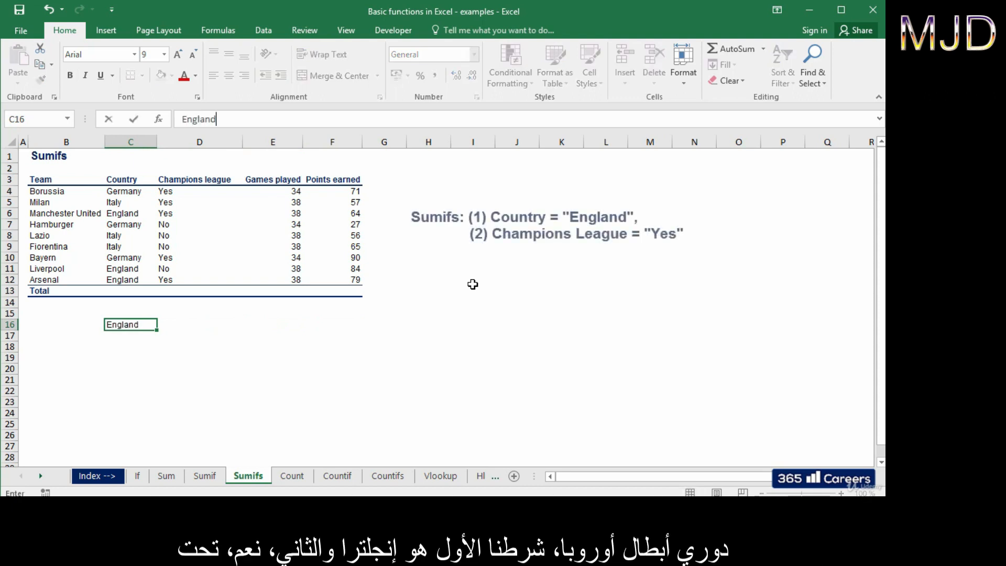
{"action": "key", "text": "Tab"}
{"action": "type", "text": "Yes"}
{"action": "key", "text": "Tab"}
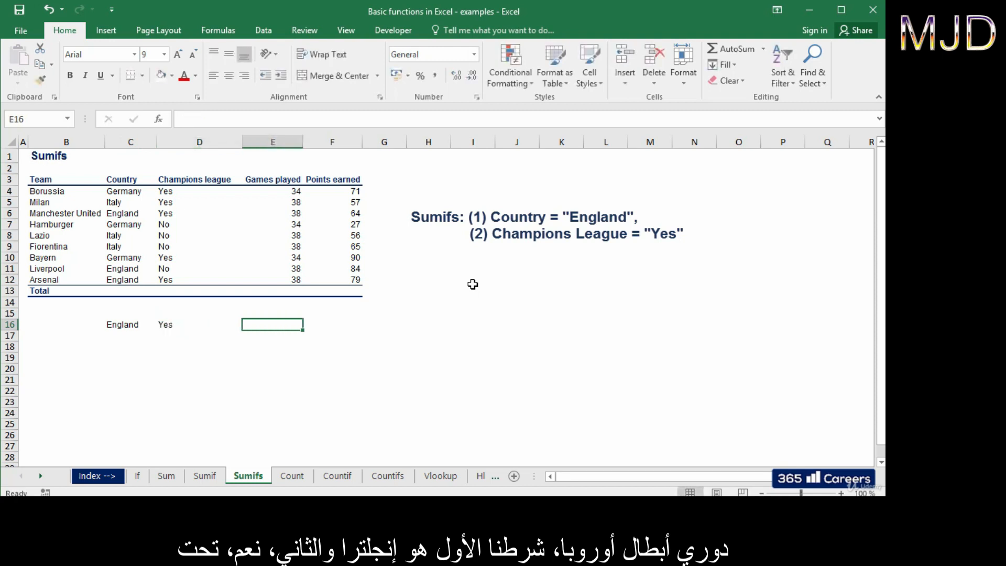
Step: Examine the two criteria in row 16 against the Champions league column of the teams table
{"action": "key", "text": "Left"}
{"action": "key", "text": "Left"}
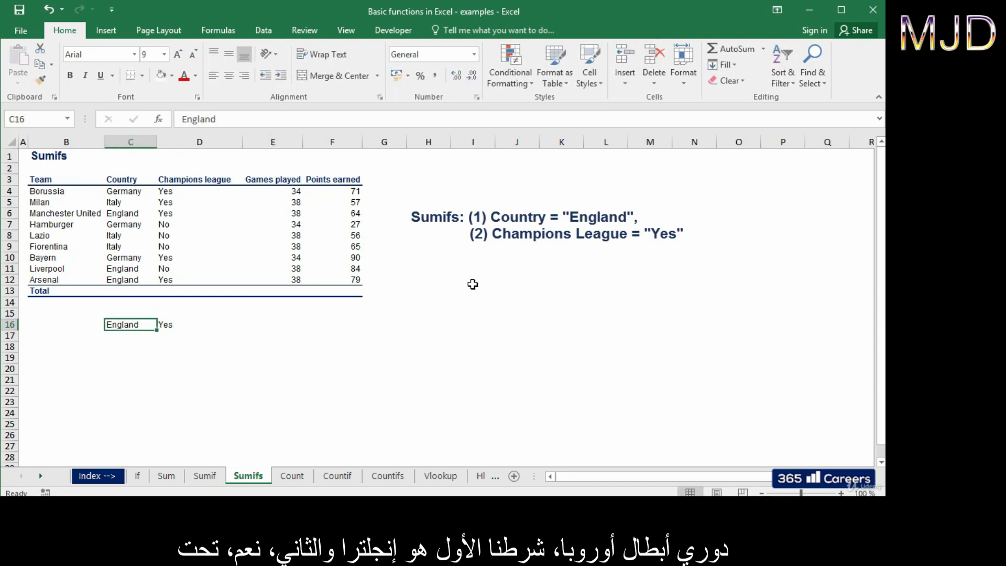
{"action": "key", "text": "Right"}
{"action": "key", "text": "Up"}
{"action": "key", "text": "Up"}
{"action": "key", "text": "Up"}
{"action": "key", "text": "Up"}
{"action": "key", "text": "Up"}
{"action": "key", "text": "Up"}
{"action": "key", "text": "Up"}
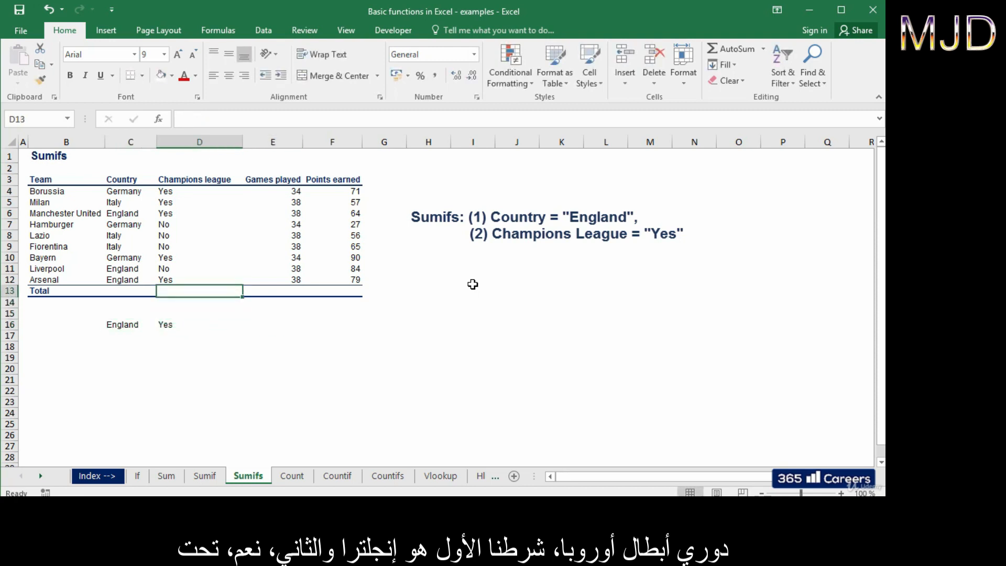
{"action": "key", "text": "Down"}
{"action": "key", "text": "Down"}
{"action": "key", "text": "Down"}
{"action": "key", "text": "Down"}
{"action": "key", "text": "Down"}
{"action": "key", "text": "Down"}
{"action": "key", "text": "Down"}
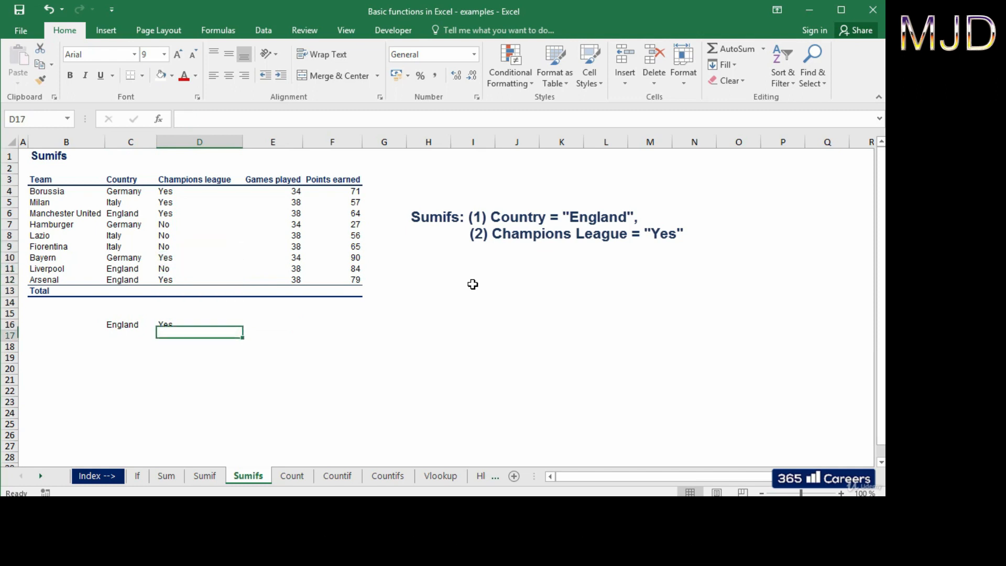
Step: Start a SUMIFS formula in F16 with sum range F4:F12, country range C4:C12 and criterion C16
{"action": "key", "text": "Right"}
{"action": "key", "text": "Right"}
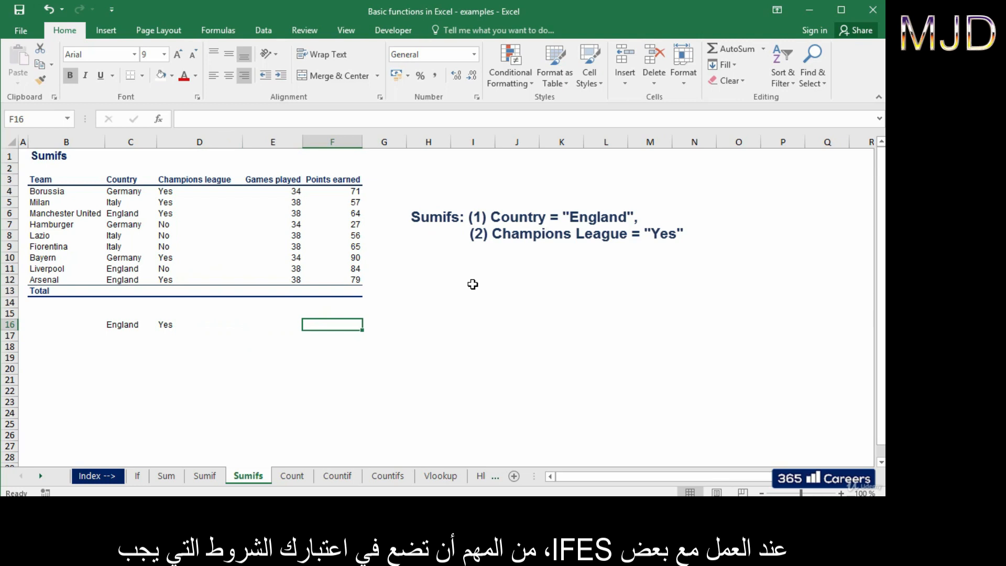
{"action": "type", "text": "+SUMIFS("}
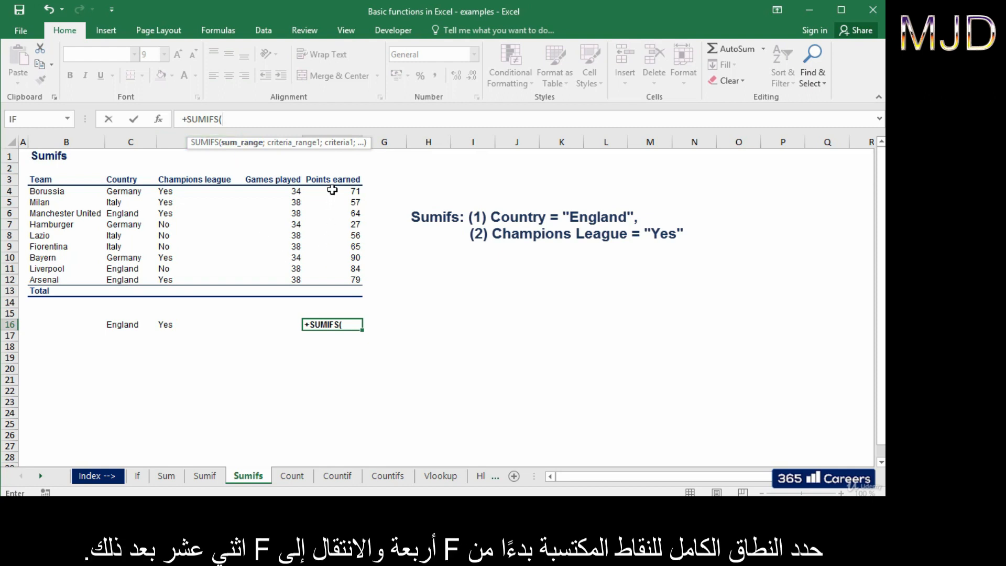
{"action": "left_click_drag", "start_coordinate": [332, 191], "coordinate": [332, 278]}
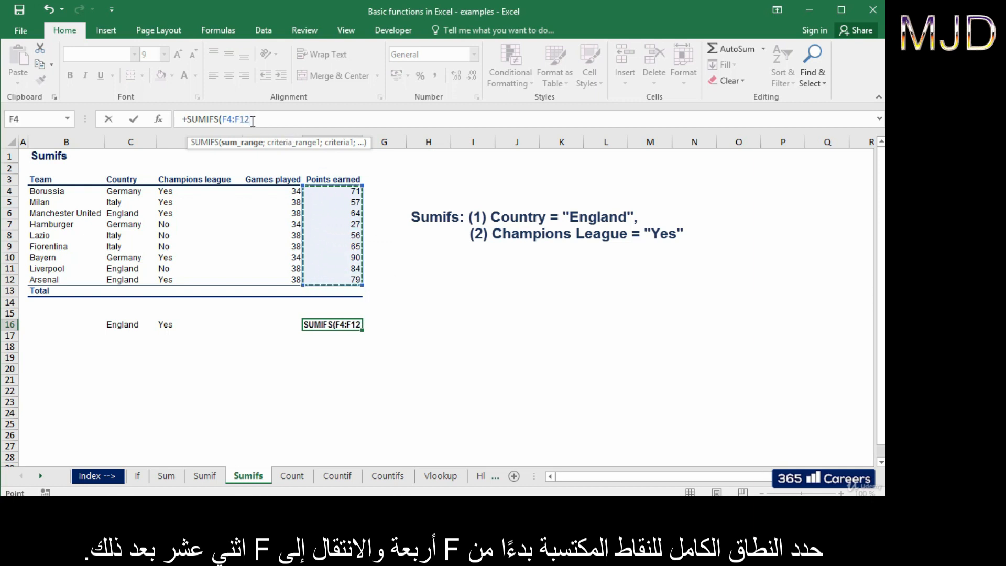
{"action": "type", "text": ";"}
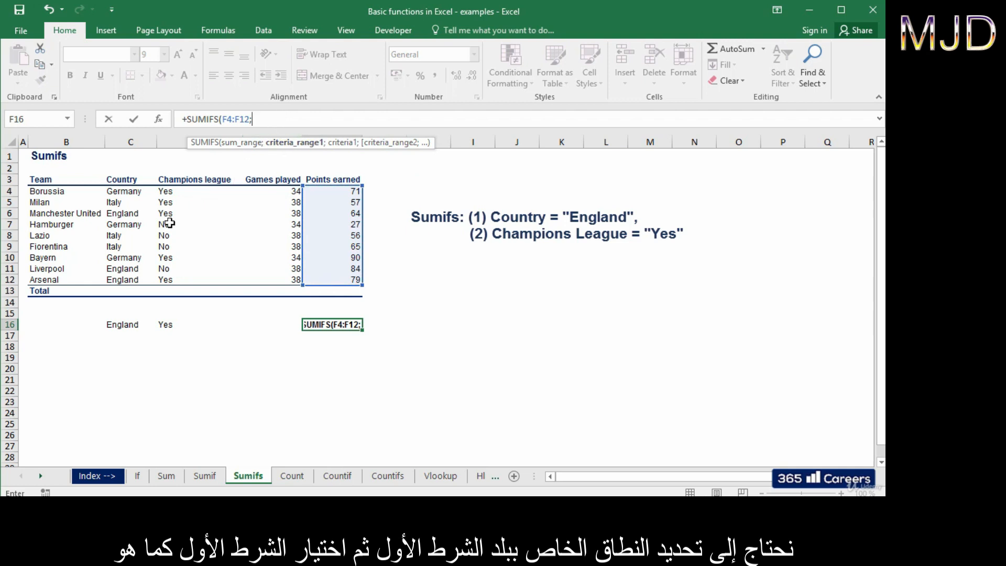
{"action": "left_click_drag", "start_coordinate": [123, 191], "coordinate": [123, 280]}
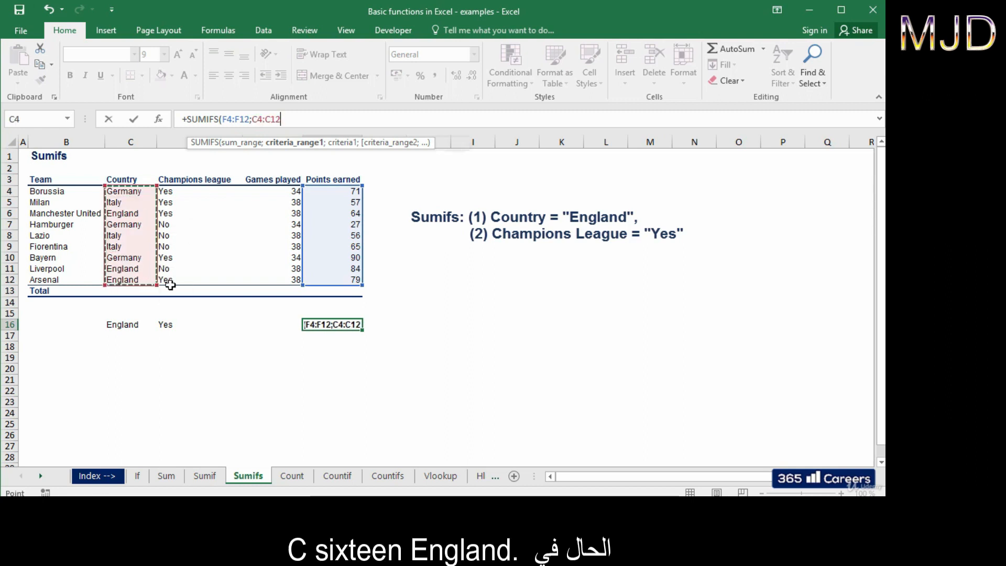
{"action": "type", "text": ";"}
{"action": "left_click", "coordinate": [125, 323]}
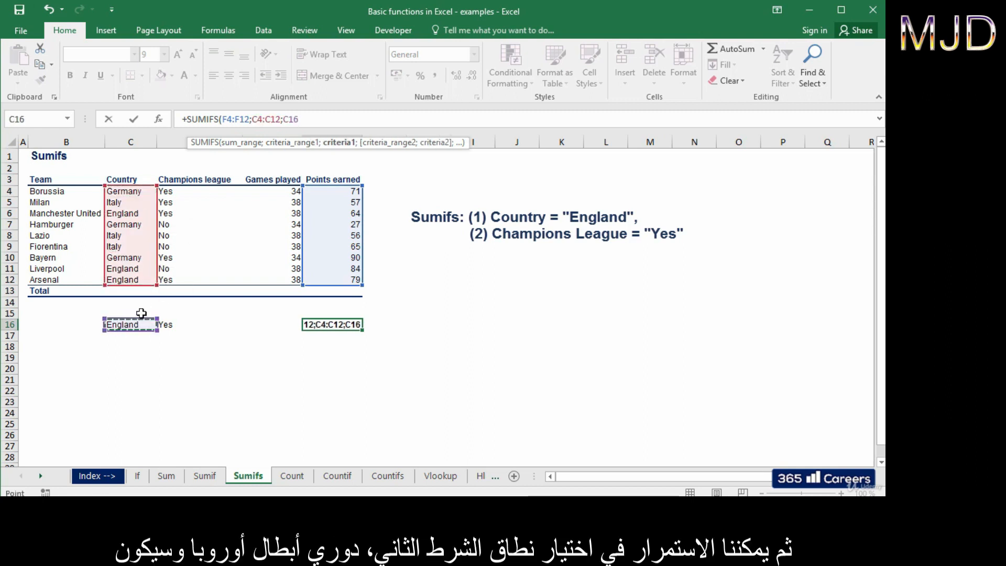
Step: Add the Champions league range D4:D12 with criterion D16 to the SUMIFS formula and complete it in F16
{"action": "type", "text": ";"}
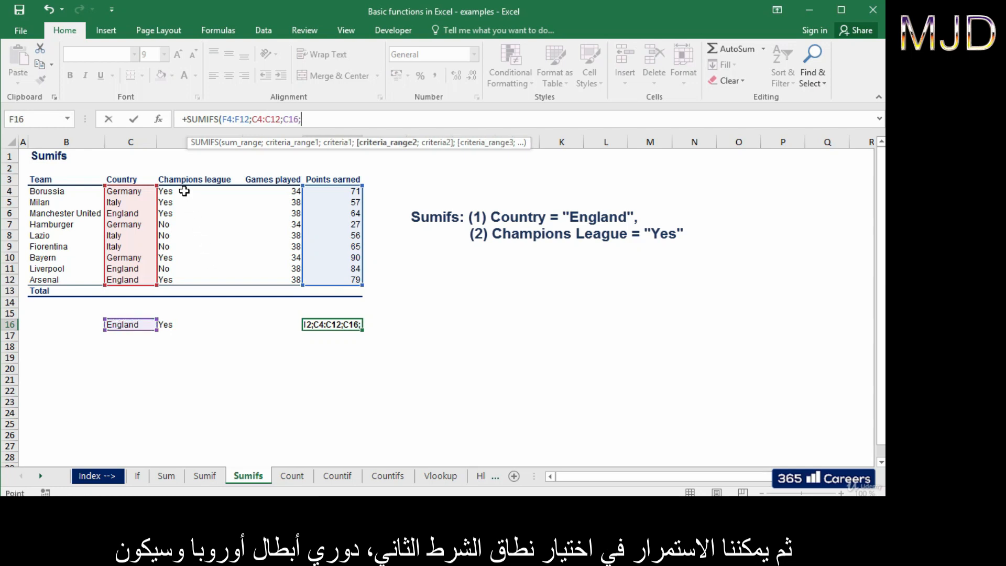
{"action": "left_click_drag", "start_coordinate": [184, 190], "coordinate": [185, 279]}
{"action": "type", "text": ";"}
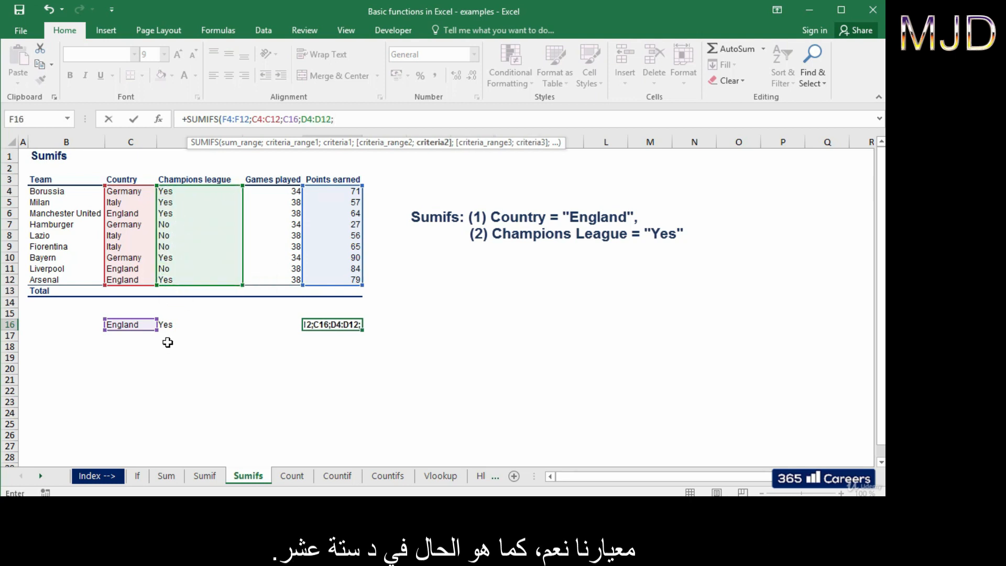
{"action": "left_click", "coordinate": [169, 324]}
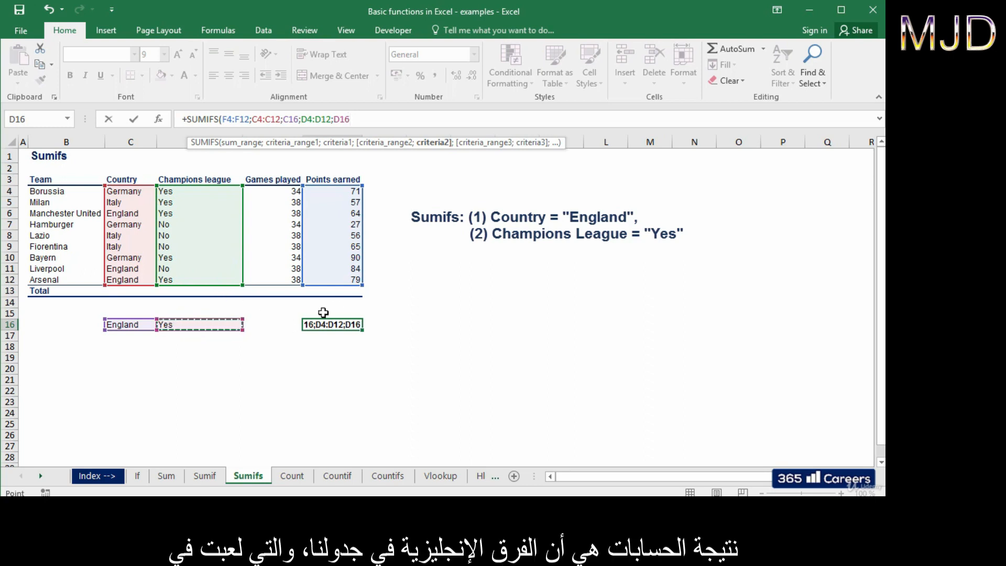
{"action": "type", "text": ")"}
{"action": "key", "text": "Return"}
{"action": "key", "text": "Up"}
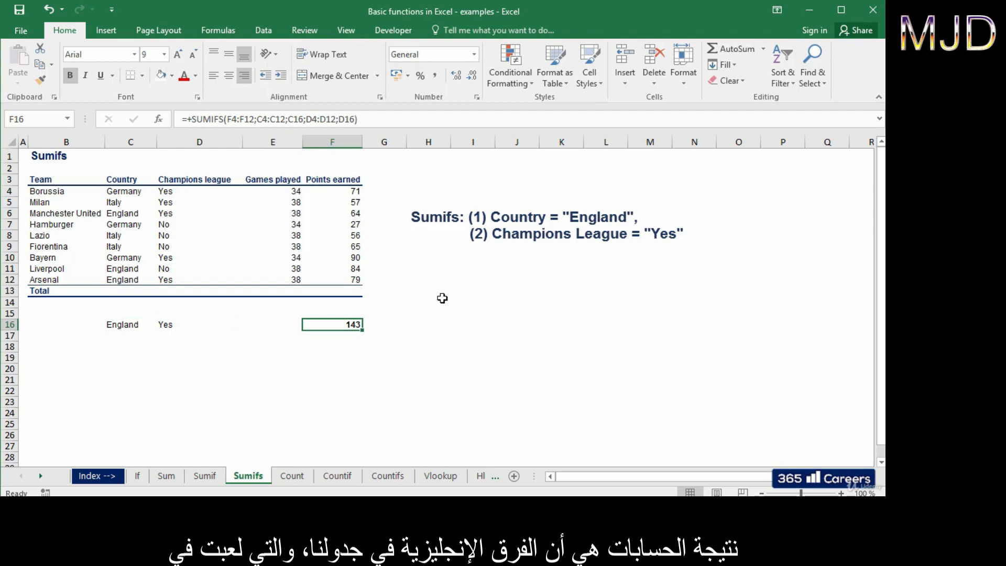
{"action": "key", "text": "F2"}
{"action": "key", "text": "Escape"}
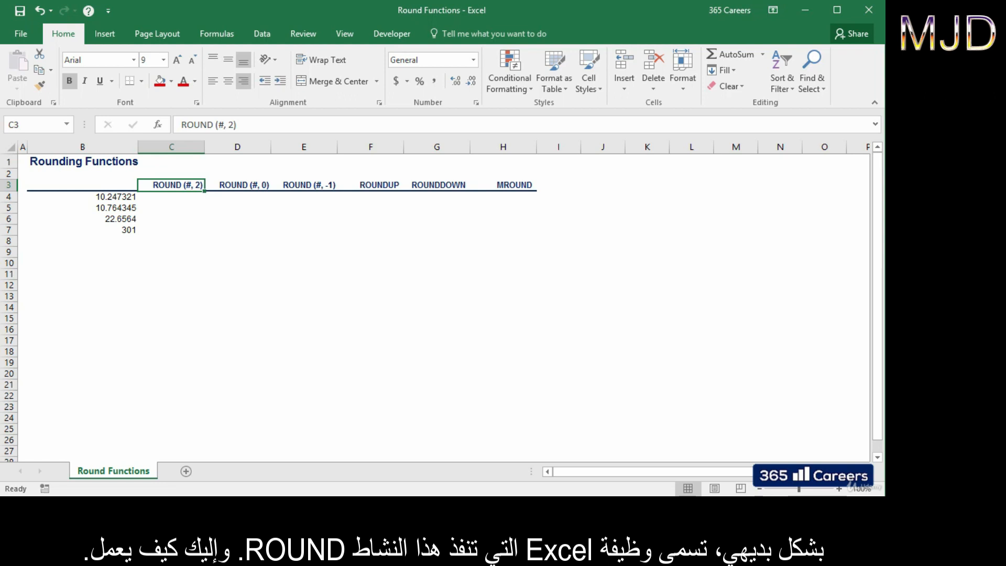
Step: Enter a ROUND formula in C4 that rounds B4 to 2 digits
{"action": "left_click", "coordinate": [172, 197]}
{"action": "type", "text": "=ROUND("}
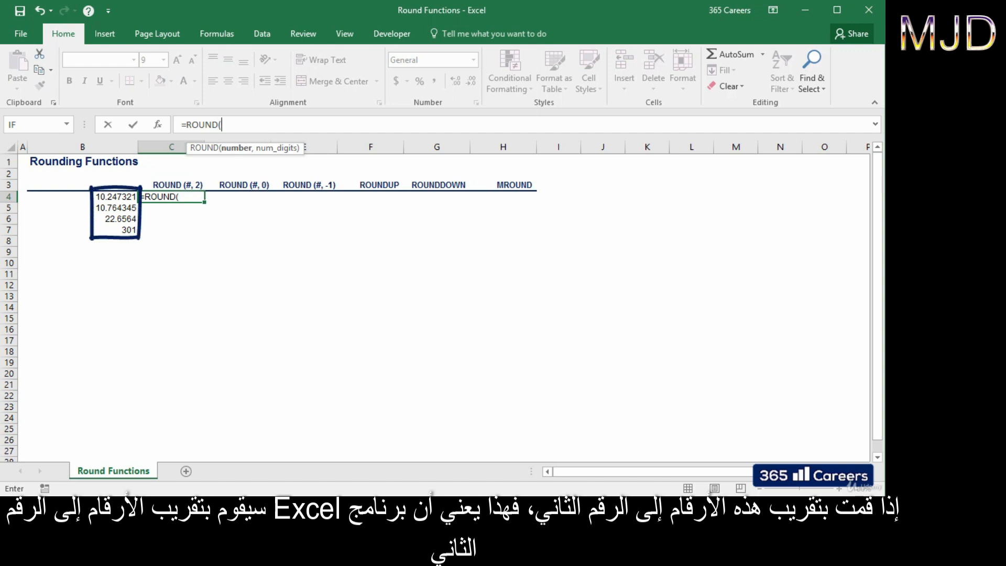
{"action": "left_click", "coordinate": [82, 197]}
{"action": "type", "text": ", 2)"}
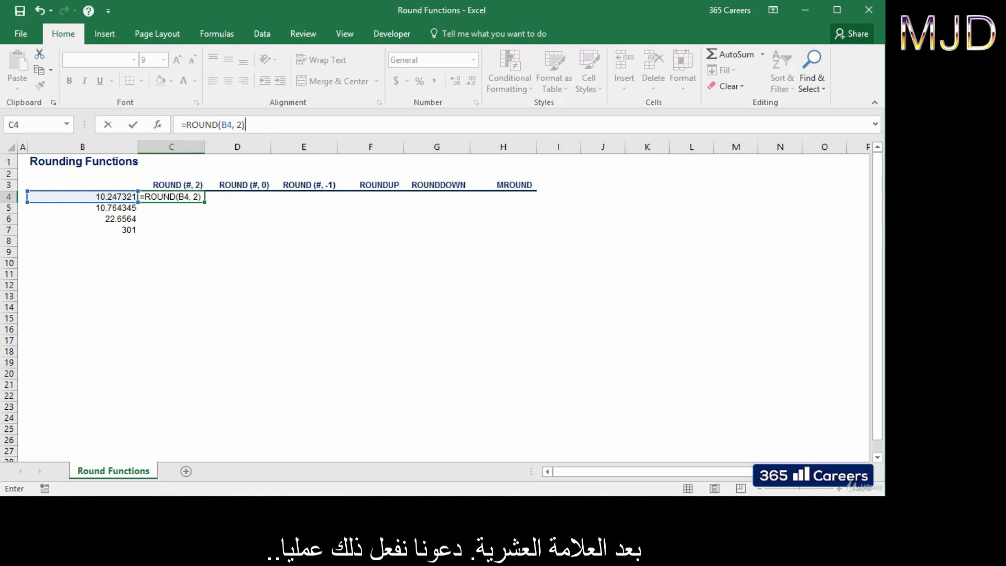
{"action": "key", "text": "Return"}
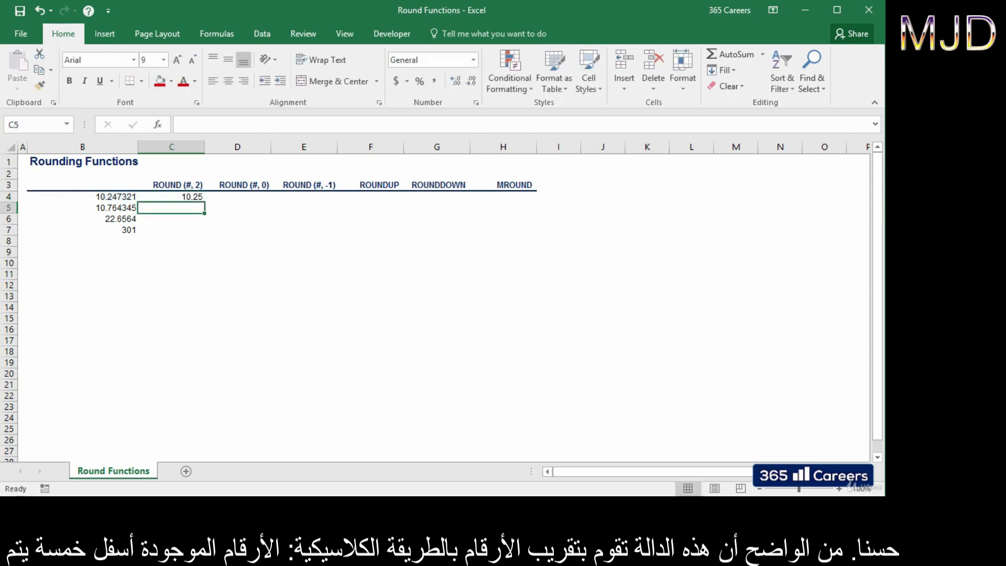
Step: Copy the two-digit ROUND formula from C4 down to C7 and check the first two rows
{"action": "key", "text": "Up"}
{"action": "key", "text": "ctrl+c"}
{"action": "key", "text": "shift+Down"}
{"action": "key", "text": "shift+Down"}
{"action": "key", "text": "shift+Down"}
{"action": "key", "text": "ctrl+v"}
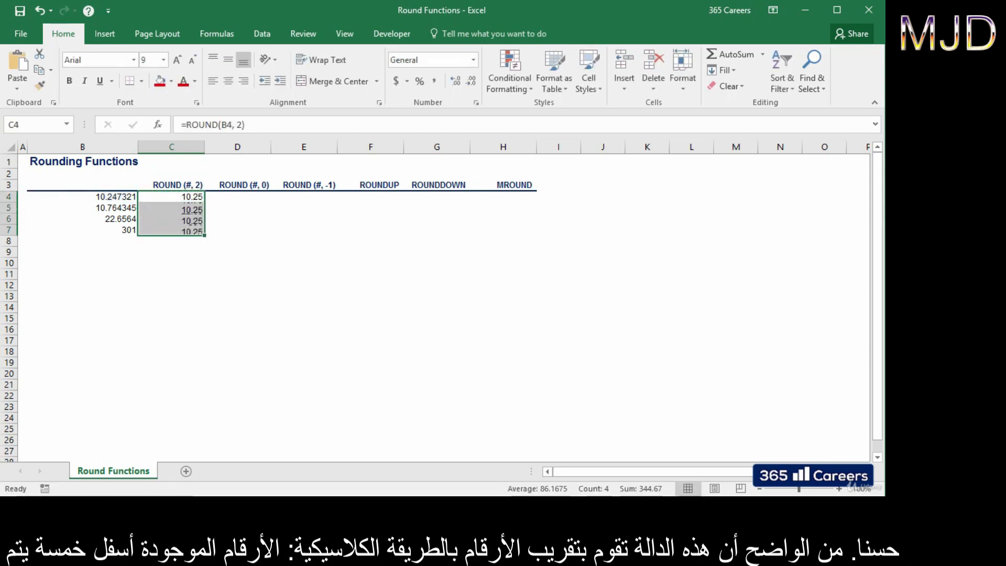
{"action": "key", "text": "Escape"}
{"action": "key", "text": "Up"}
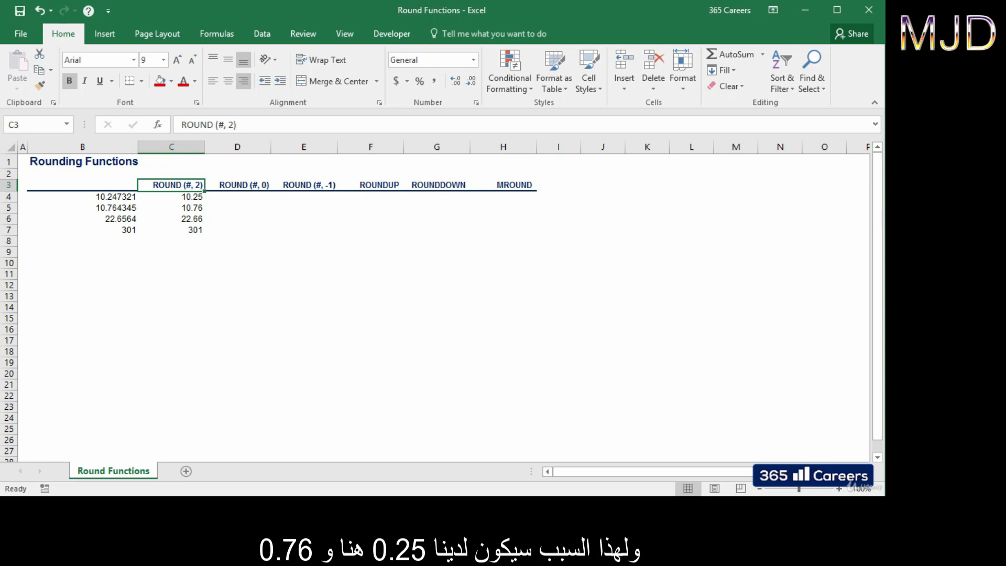
{"action": "left_click", "coordinate": [172, 197]}
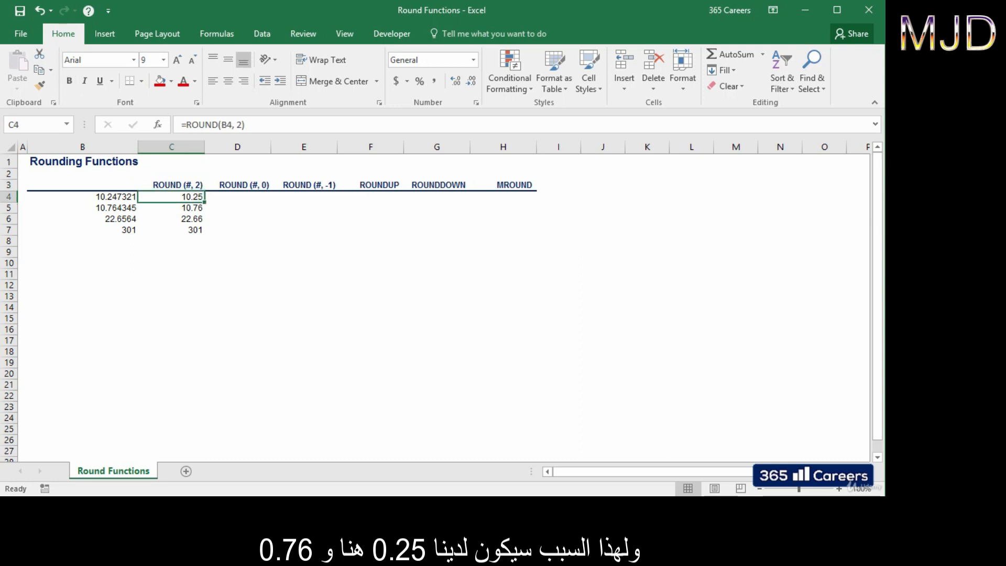
{"action": "left_click", "coordinate": [172, 208]}
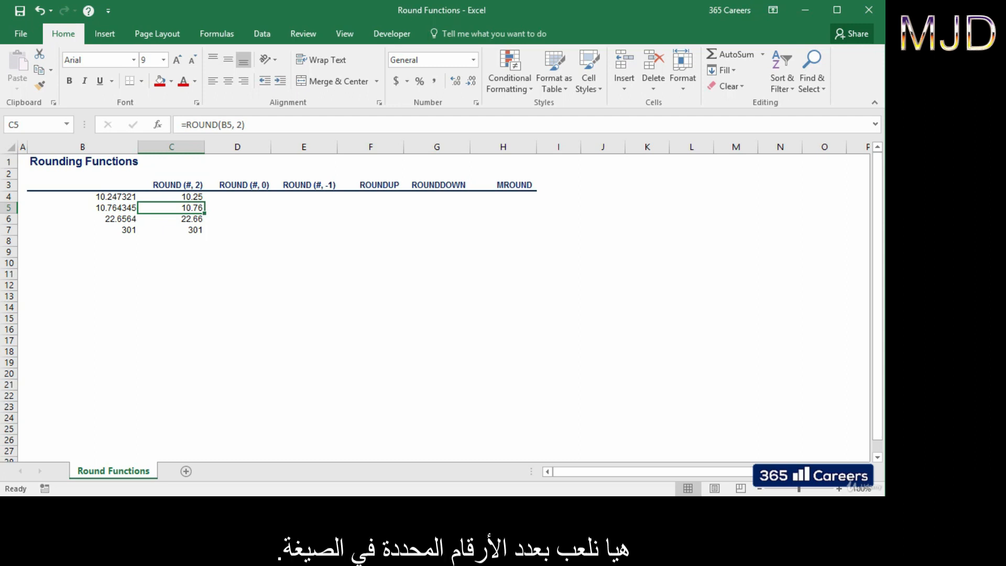
Step: Enter a ROUND formula in D4 that rounds B4 to 0 digits
{"action": "key", "text": "Up"}
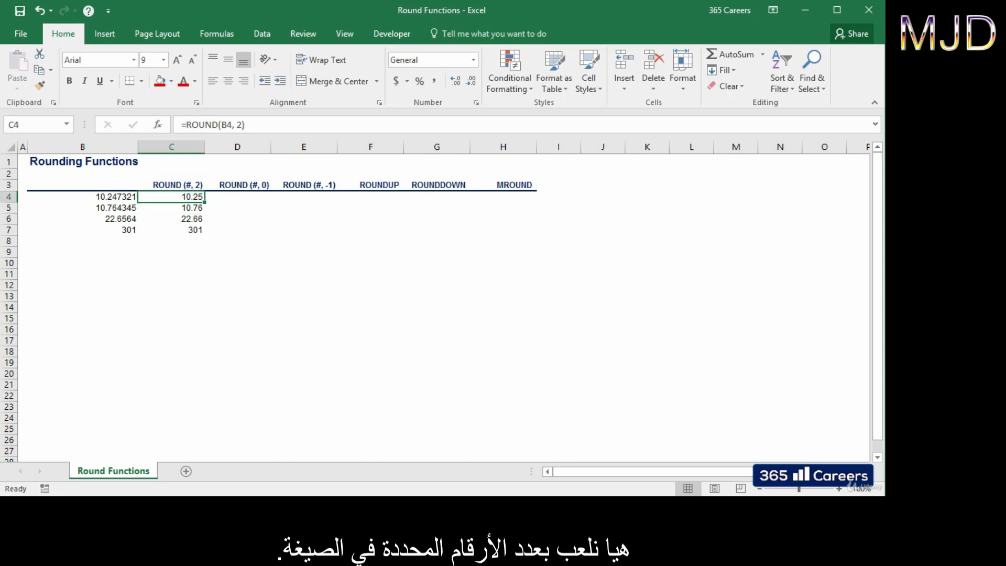
{"action": "key", "text": "Right"}
{"action": "type", "text": "=round"}
{"action": "key", "text": "Tab"}
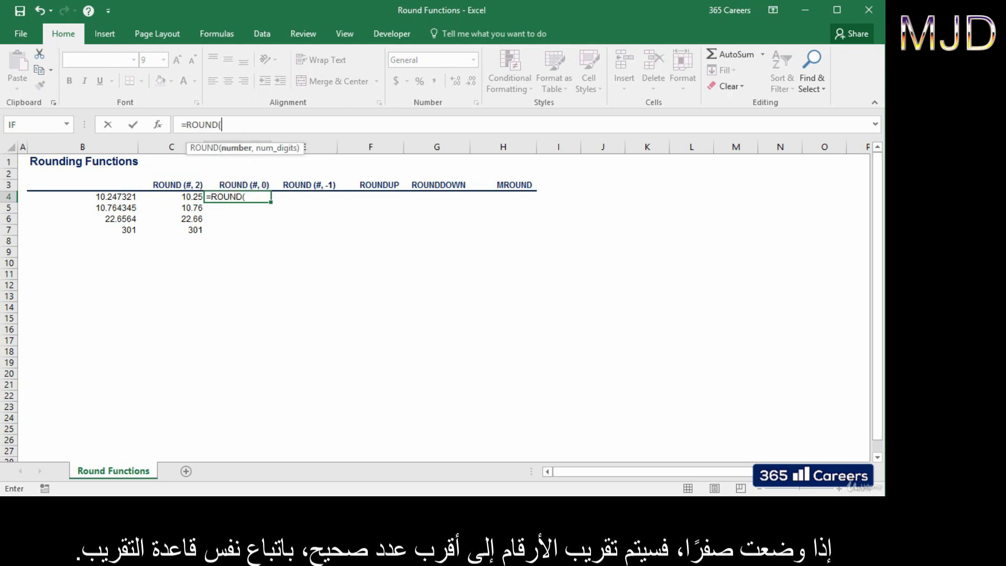
{"action": "key", "text": "Left"}
{"action": "key", "text": "Left"}
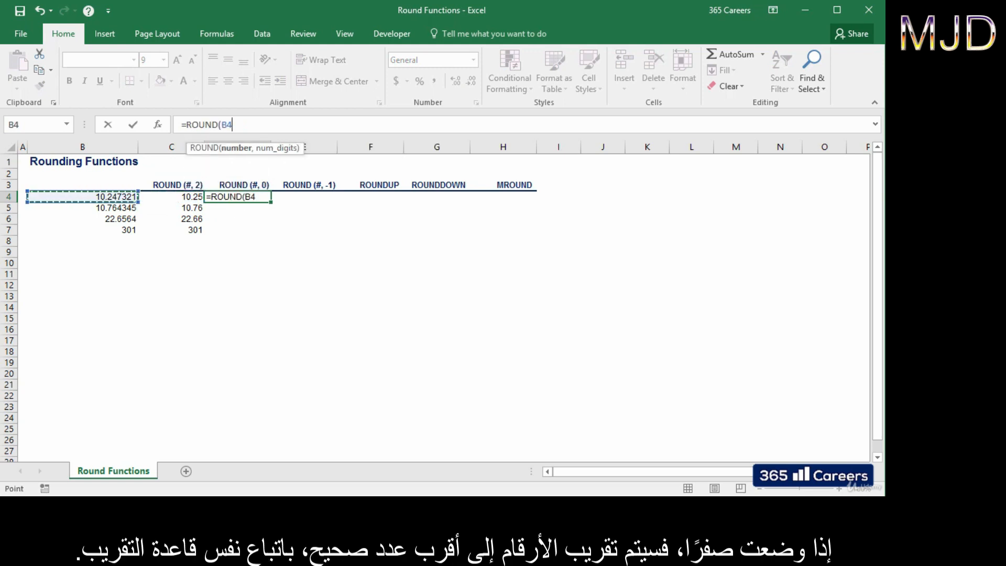
{"action": "type", "text": ","}
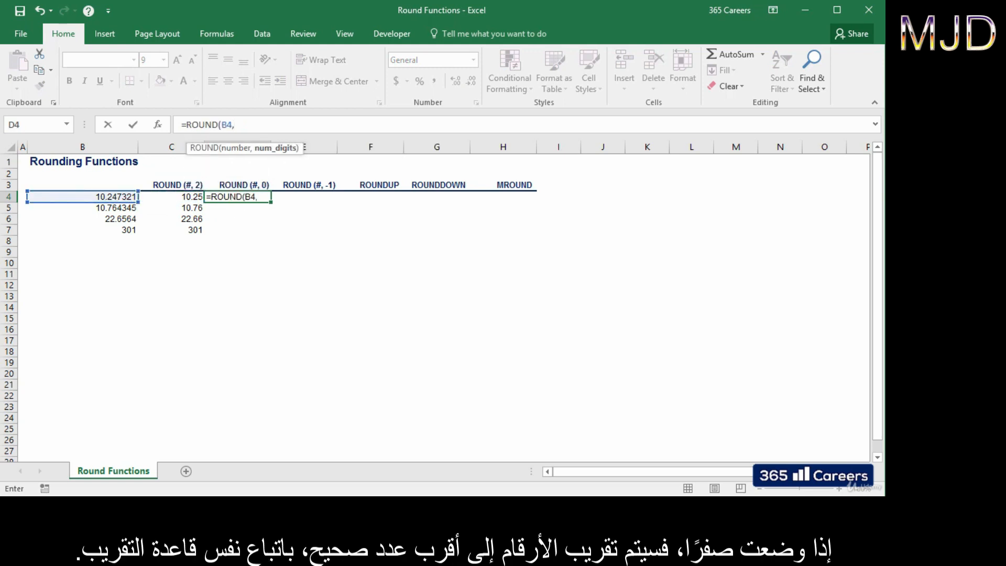
{"action": "type", "text": "0"}
{"action": "key", "text": "Return"}
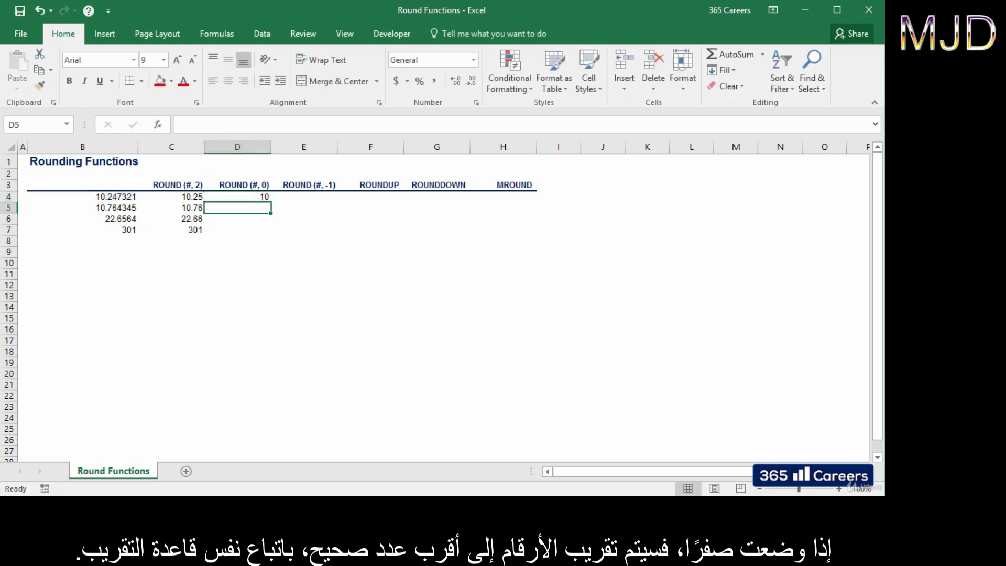
Step: Copy the zero-digit ROUND formula from D4 down to D7
{"action": "key", "text": "Up"}
{"action": "key", "text": "shift+Down"}
{"action": "key", "text": "ctrl+c"}
{"action": "key", "text": "shift+Down"}
{"action": "key", "text": "shift+Down"}
{"action": "key", "text": "ctrl+v"}
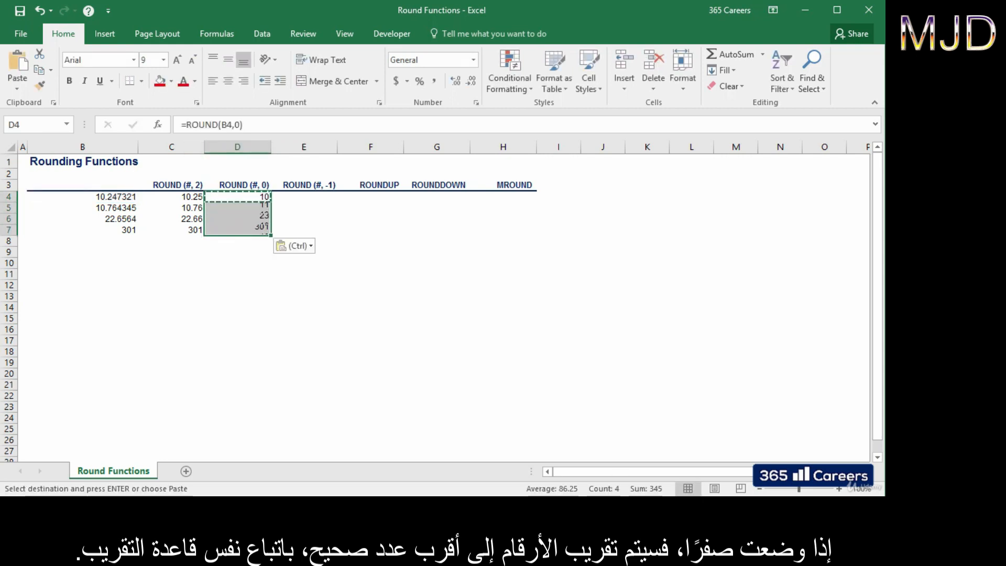
{"action": "key", "text": "Escape"}
{"action": "key", "text": "Up"}
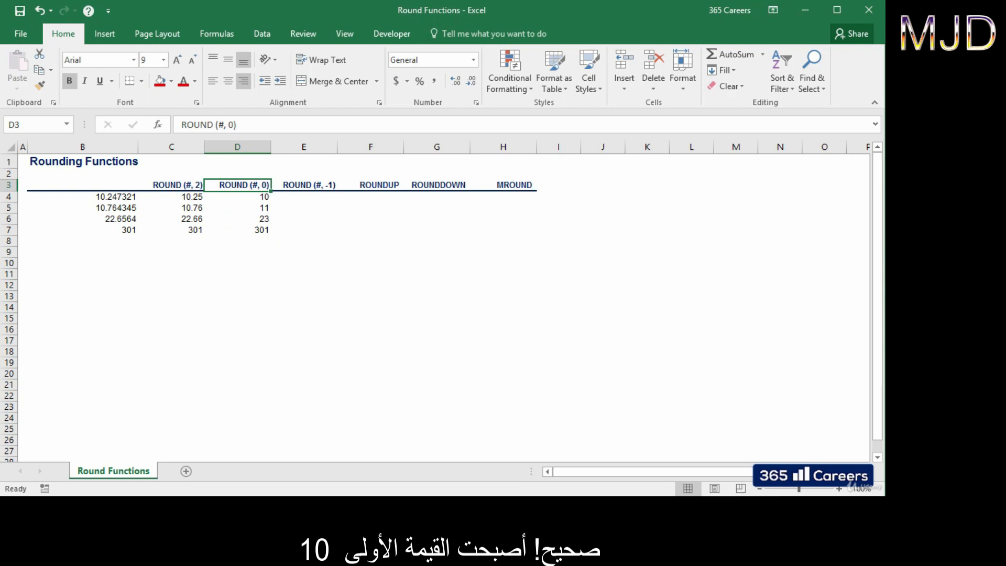
Step: Examine each rounded value in D4:D7 against the original numbers in column B
{"action": "key", "text": "Down"}
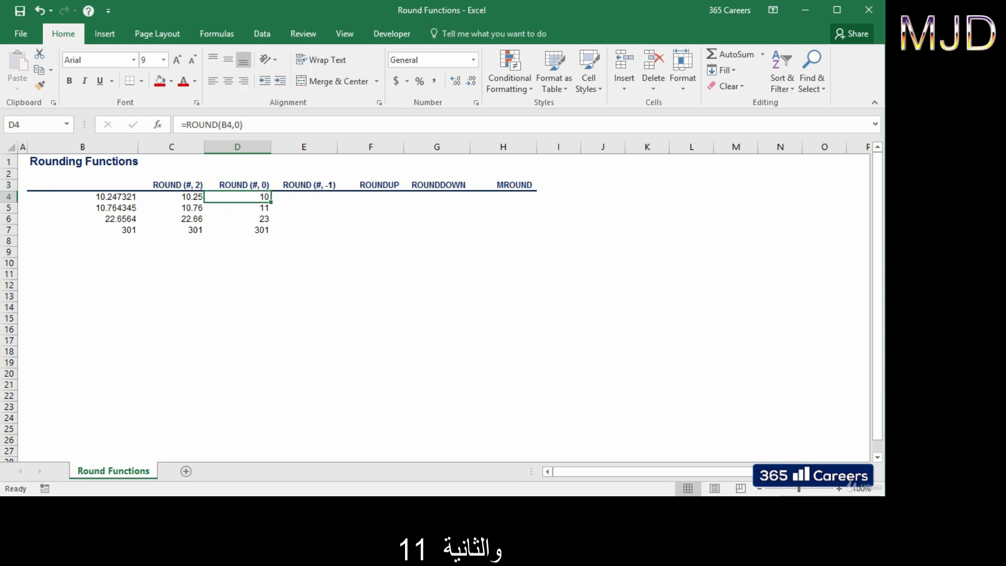
{"action": "key", "text": "Down"}
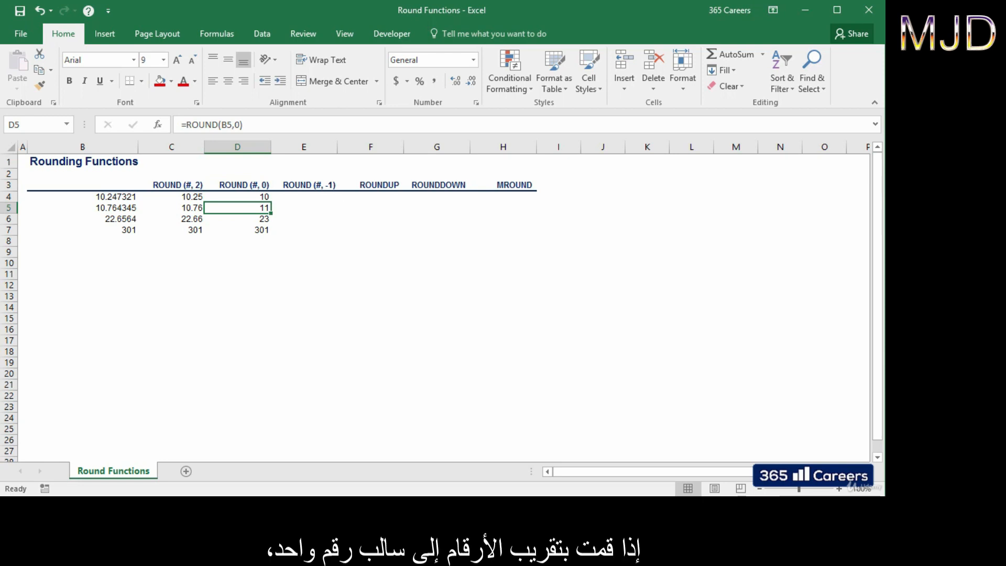
{"action": "key", "text": "Down"}
{"action": "key", "text": "Down"}
{"action": "key", "text": "Up"}
{"action": "key", "text": "Up"}
{"action": "key", "text": "Up"}
{"action": "key", "text": "Up"}
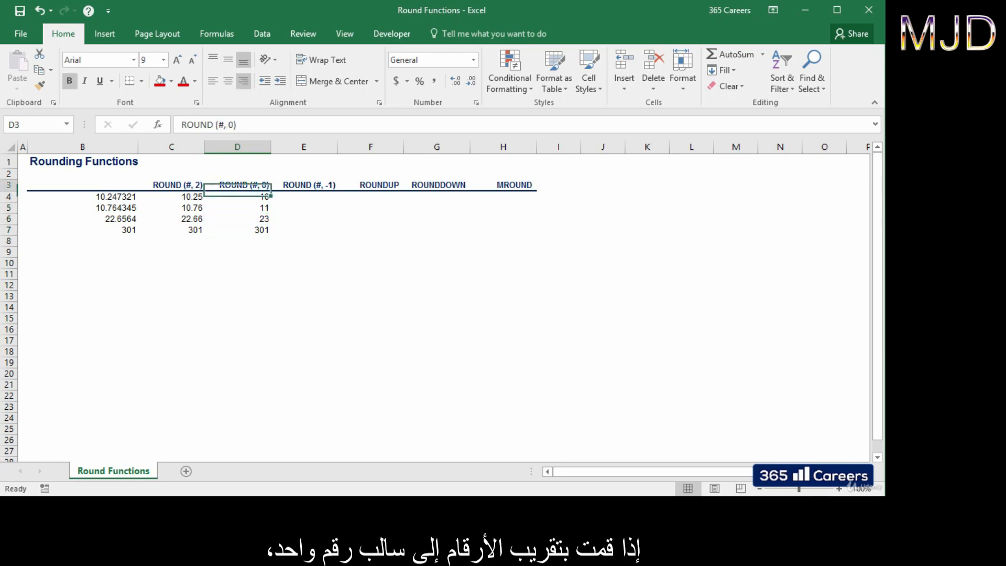
Step: Enter a ROUND formula in E4 that rounds B4 to -1 digits
{"action": "key", "text": "Right"}
{"action": "key", "text": "Down"}
{"action": "type", "text": "="}
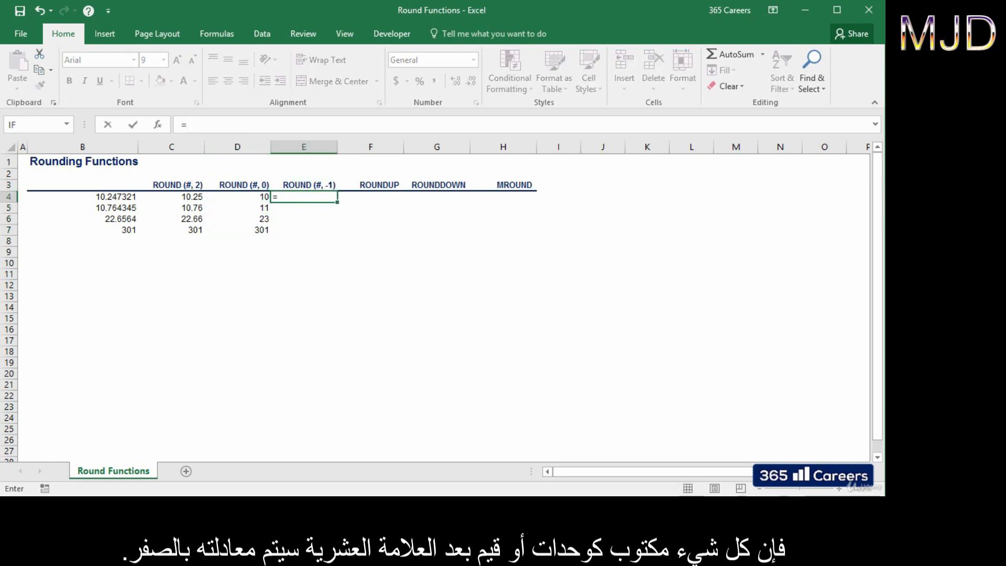
{"action": "type", "text": "rou"}
{"action": "key", "text": "Tab"}
{"action": "key", "text": "Left"}
{"action": "key", "text": "Left"}
{"action": "key", "text": "Left"}
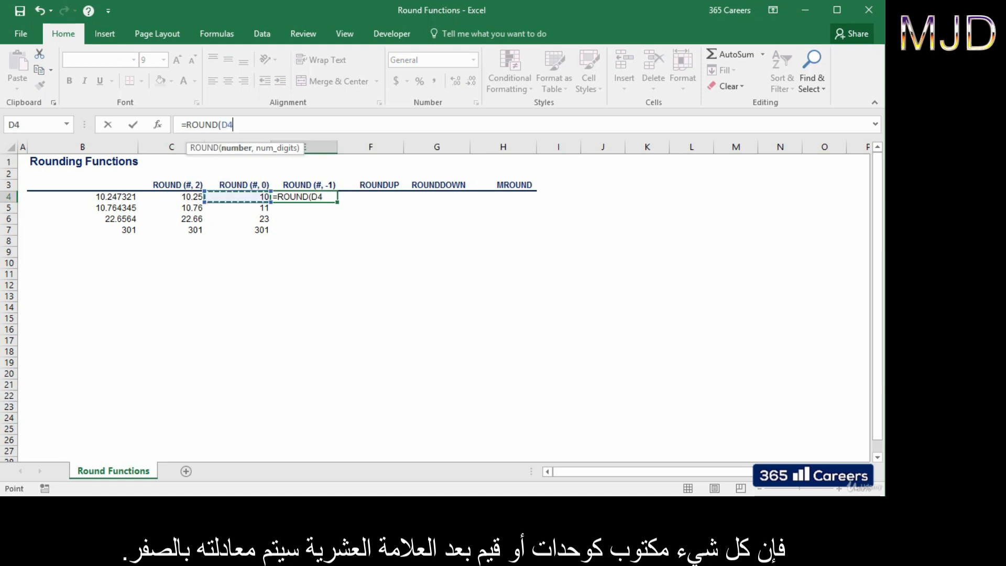
{"action": "type", "text": ","}
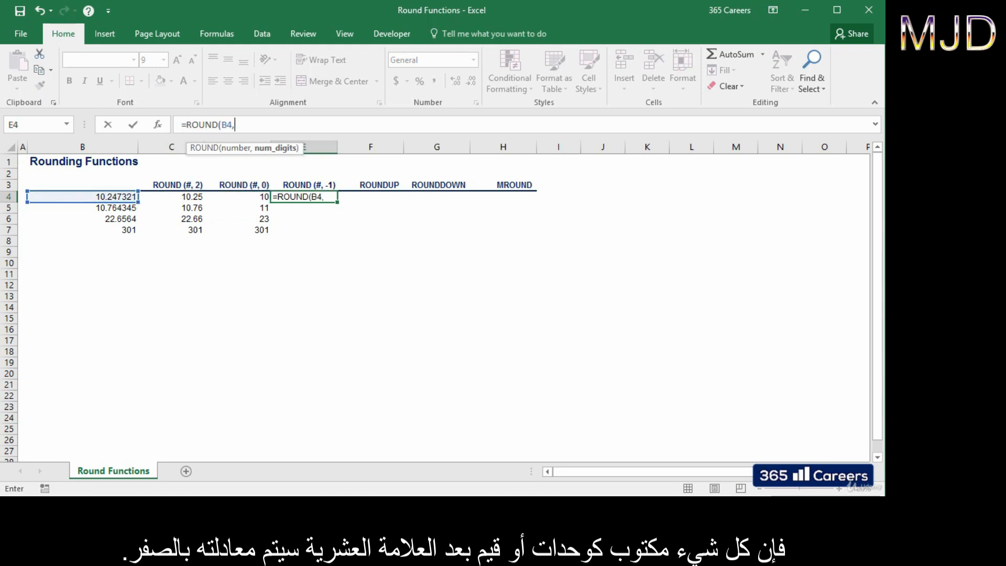
{"action": "type", "text": "-1"}
{"action": "key", "text": "Return"}
Step: Copy the -1 digit ROUND formula from E4 down to E7 and check the results row by row
{"action": "key", "text": "Up"}
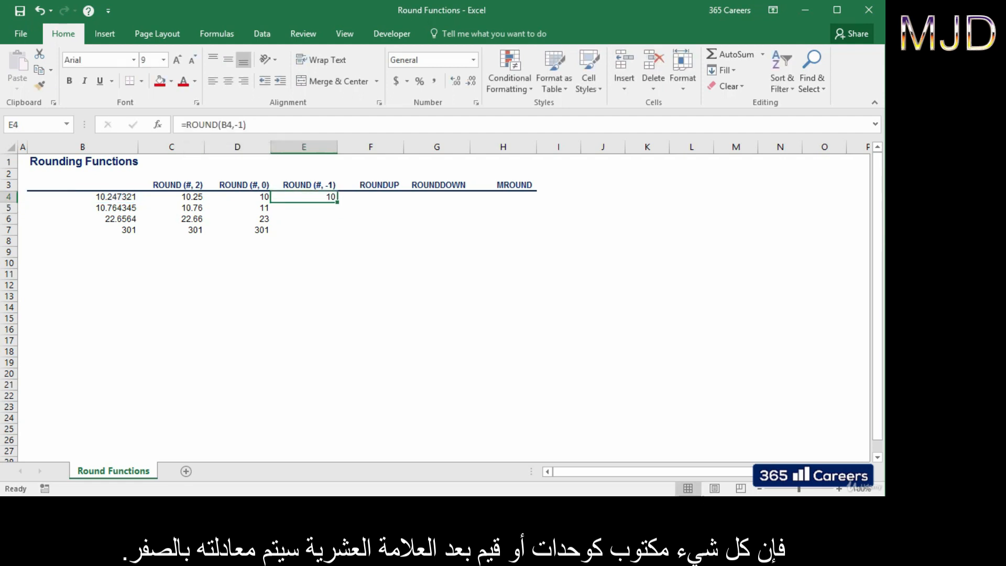
{"action": "key", "text": "ctrl+c"}
{"action": "key", "text": "shift+Down"}
{"action": "key", "text": "shift+Down"}
{"action": "key", "text": "shift+Down"}
{"action": "key", "text": "ctrl+v"}
{"action": "key", "text": "Escape"}
{"action": "key", "text": "Up"}
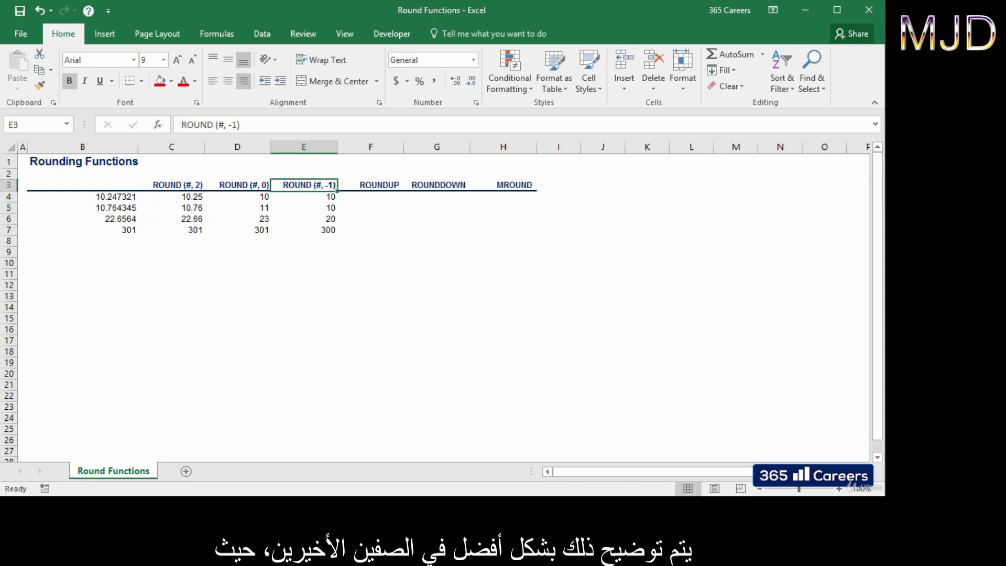
{"action": "key", "text": "Down"}
{"action": "key", "text": "Down"}
{"action": "key", "text": "Down"}
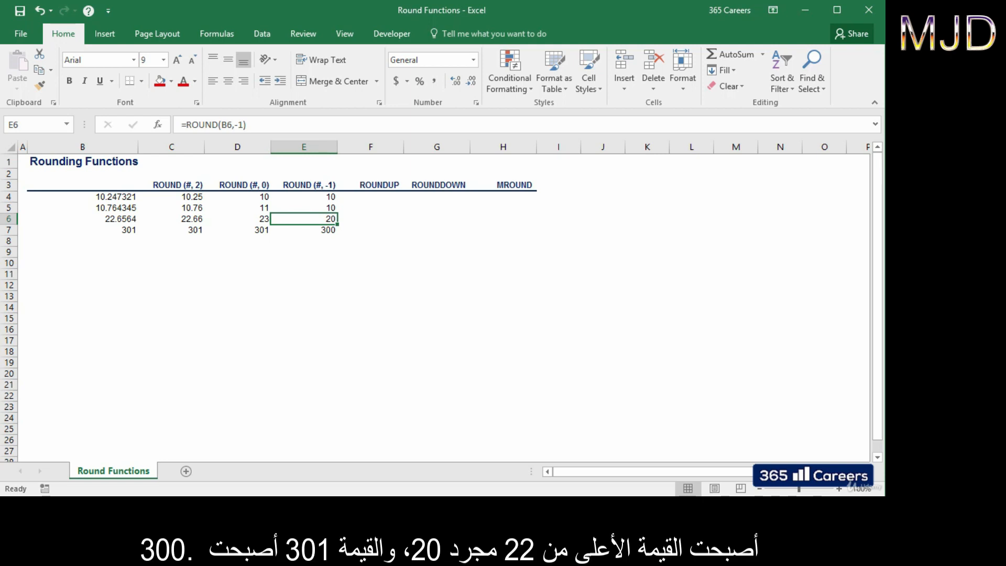
{"action": "key", "text": "Down"}
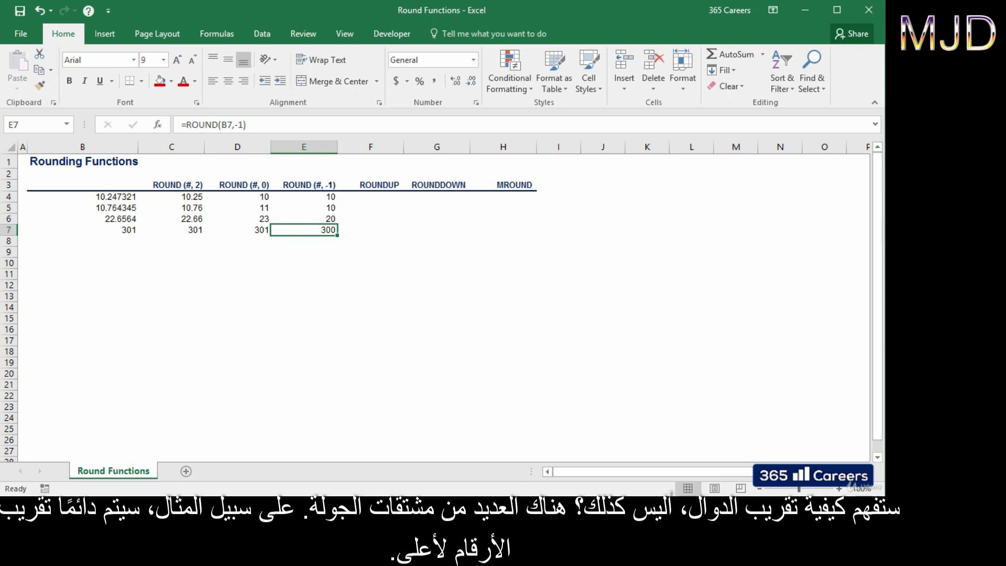
Step: Enter a ROUNDUP formula in F4 that rounds B4 up to 0 digits
{"action": "key", "text": "Right"}
{"action": "key", "text": "Up"}
{"action": "key", "text": "Up"}
{"action": "key", "text": "Up"}
{"action": "key", "text": "Up"}
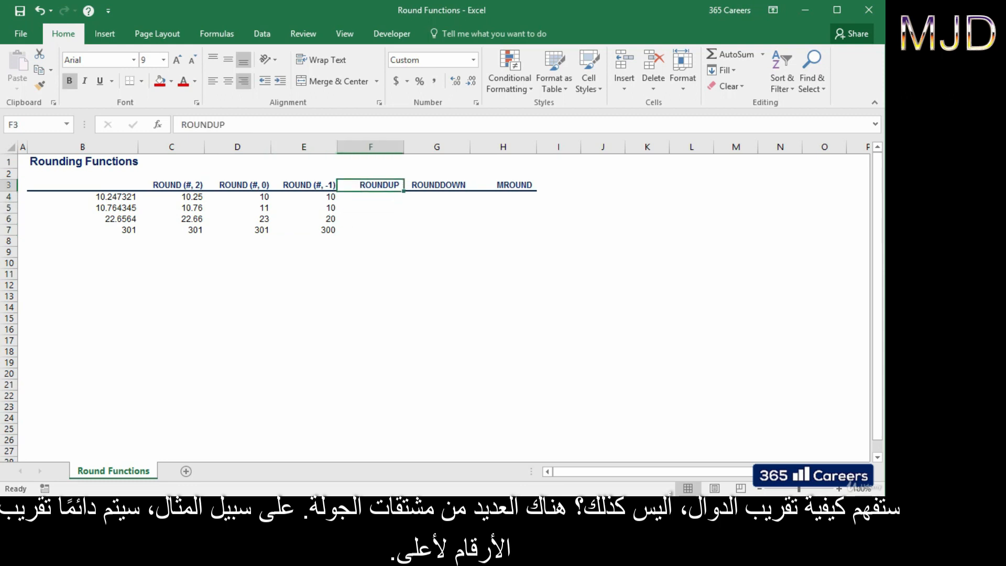
{"action": "key", "text": "Down"}
{"action": "type", "text": "="}
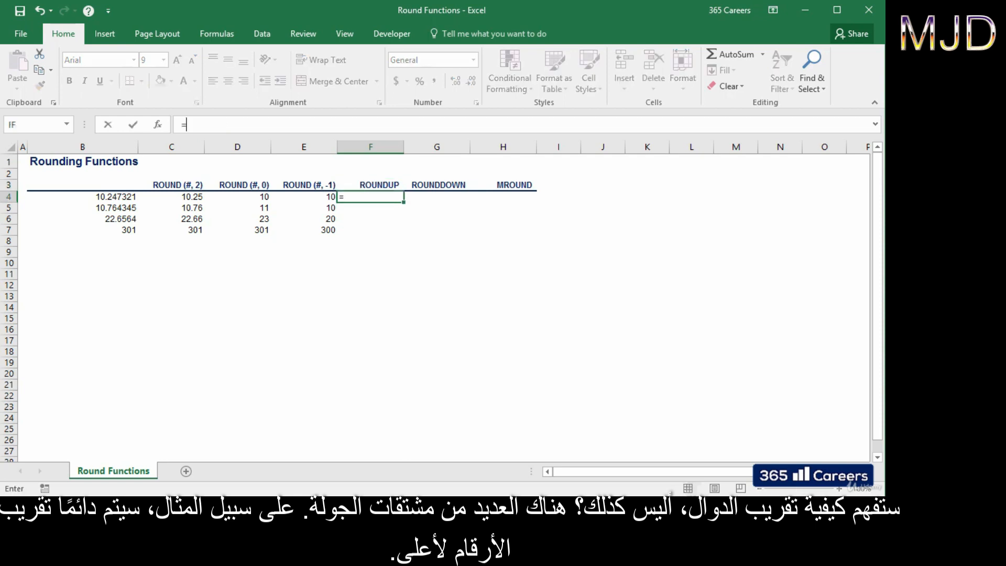
{"action": "type", "text": "roundu"}
{"action": "key", "text": "Tab"}
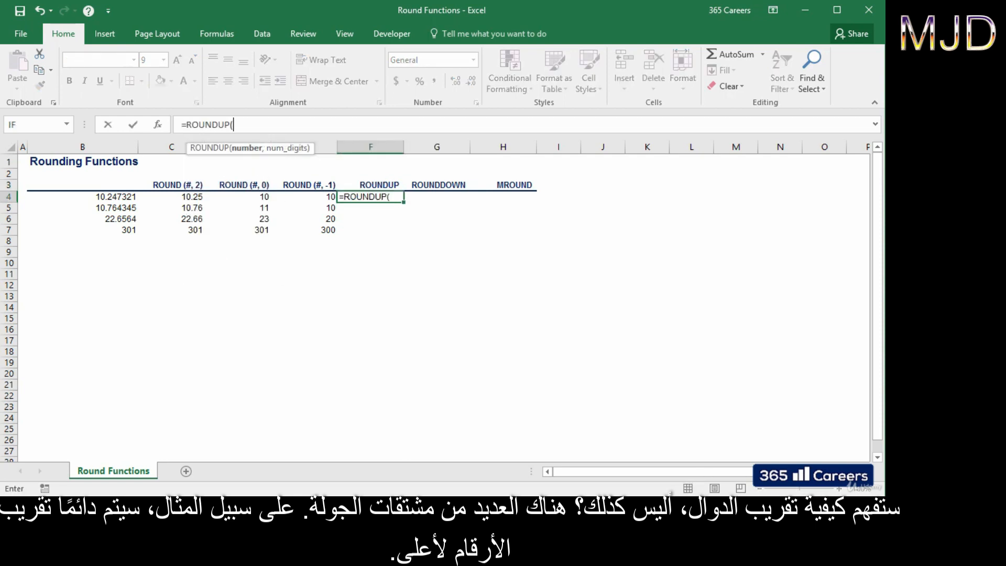
{"action": "key", "text": "Left"}
{"action": "key", "text": "Left"}
{"action": "key", "text": "Left"}
{"action": "key", "text": "Left"}
{"action": "type", "text": ", 0)"}
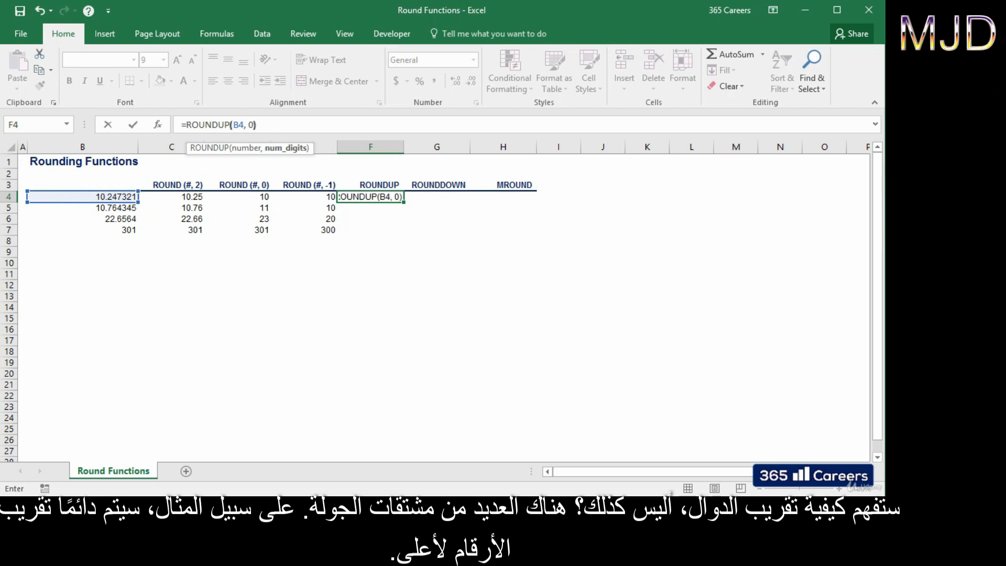
{"action": "key", "text": "Return"}
Step: Copy the ROUNDUP formula from F4 down to F7 and check the first two results
{"action": "key", "text": "Up"}
{"action": "key", "text": "ctrl+c"}
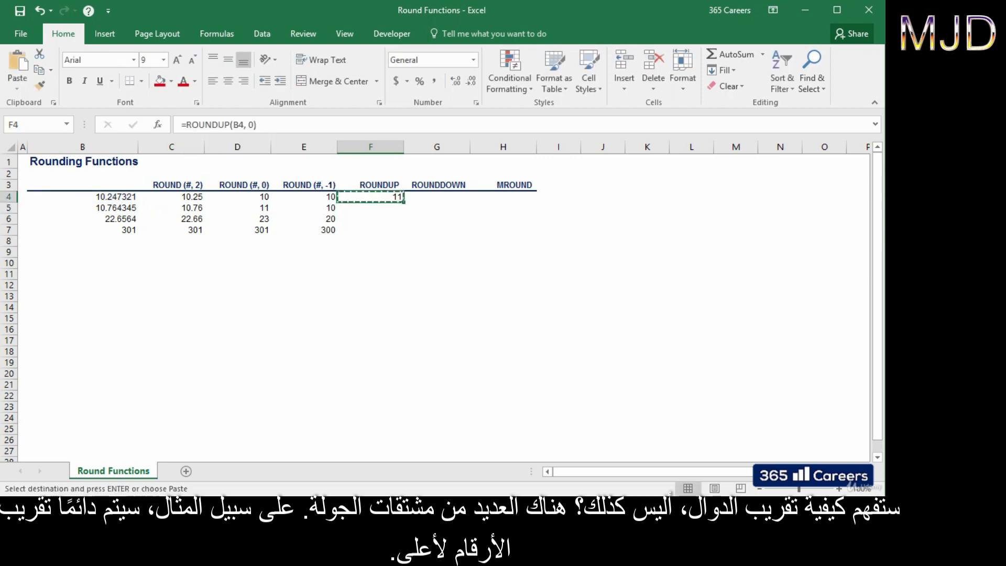
{"action": "key", "text": "shift+Down"}
{"action": "key", "text": "shift+Down"}
{"action": "key", "text": "shift+Down"}
{"action": "key", "text": "ctrl+v"}
{"action": "key", "text": "Escape"}
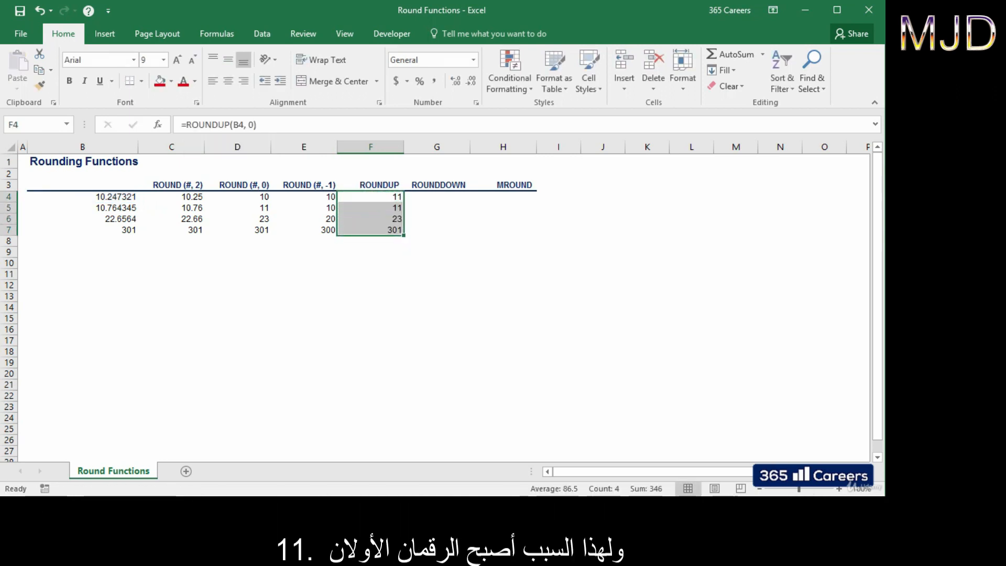
{"action": "key", "text": "Up"}
{"action": "key", "text": "Down"}
{"action": "key", "text": "Down"}
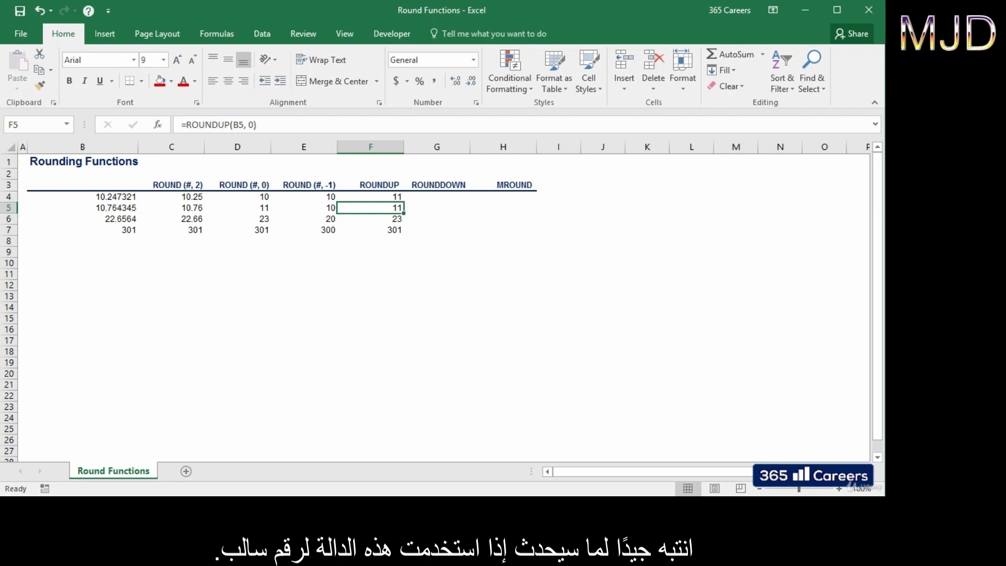
Step: Add the negative number -1.36 in B8 and inspect its ROUNDUP result in F8
{"action": "key", "text": "ctrl+Left"}
{"action": "key", "text": "Down"}
{"action": "key", "text": "Down"}
{"action": "key", "text": "Down"}
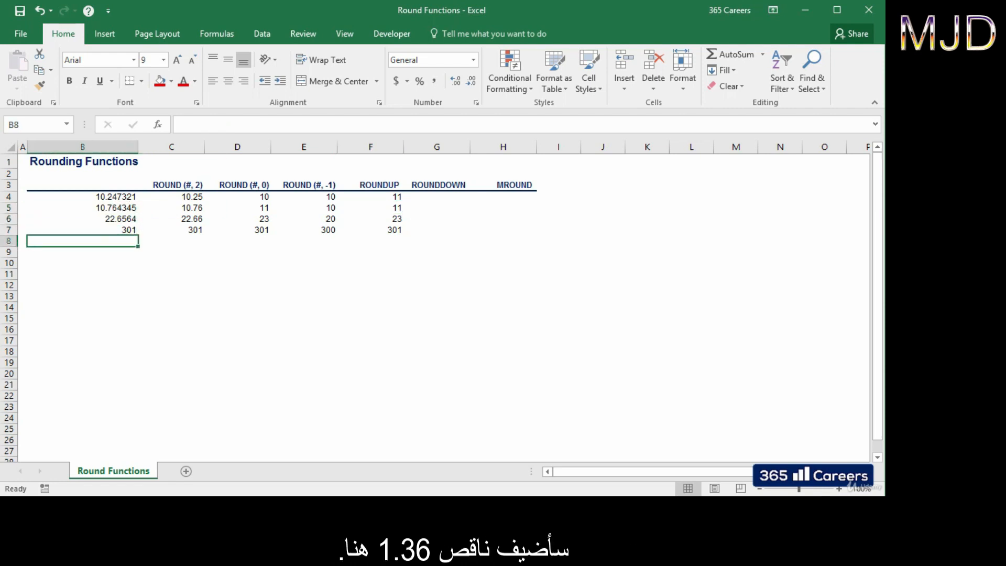
{"action": "type", "text": "-1.36"}
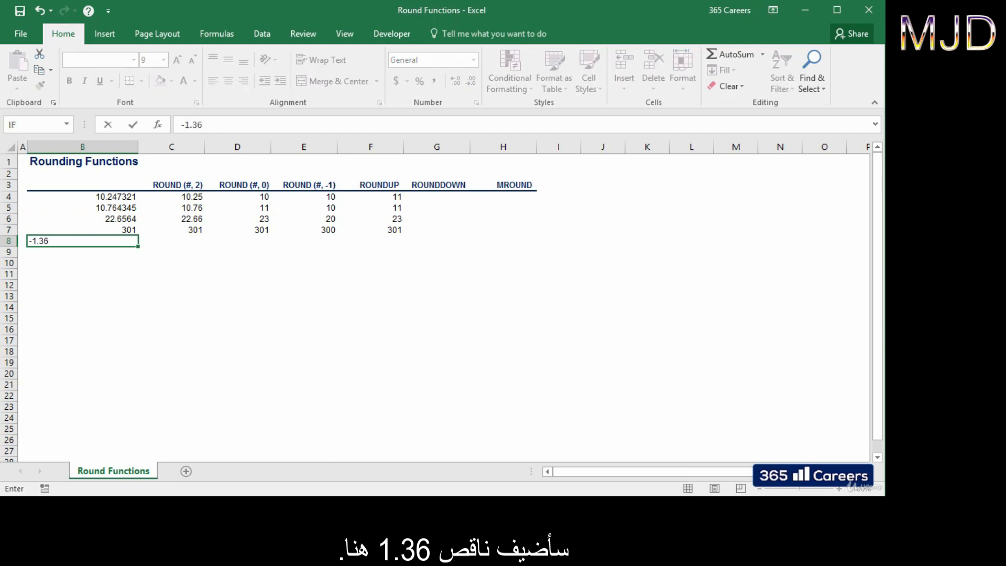
{"action": "key", "text": "Tab"}
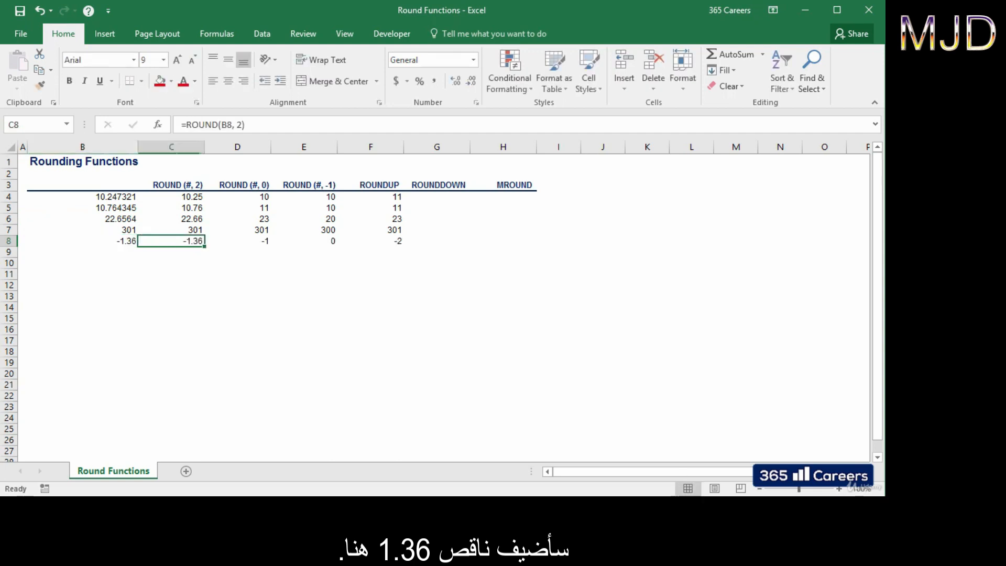
{"action": "key", "text": "Right"}
{"action": "key", "text": "Right"}
{"action": "key", "text": "Right"}
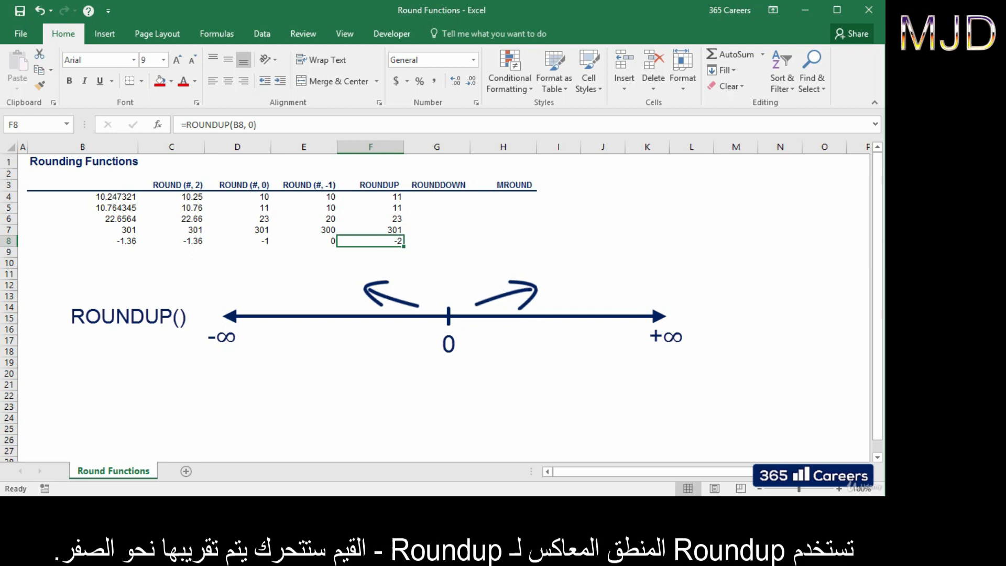
Step: Enter a ROUNDDOWN formula in G4 that rounds B4 down to 0 digits
{"action": "key", "text": "Right"}
{"action": "key", "text": "ctrl+Up"}
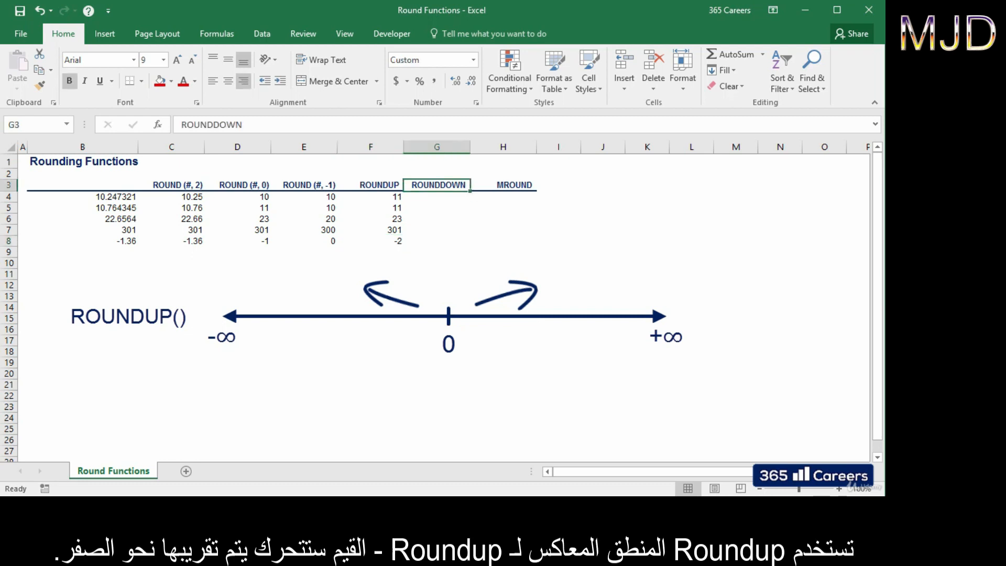
{"action": "key", "text": "Down"}
{"action": "type", "text": "=ROUNDDOWN("}
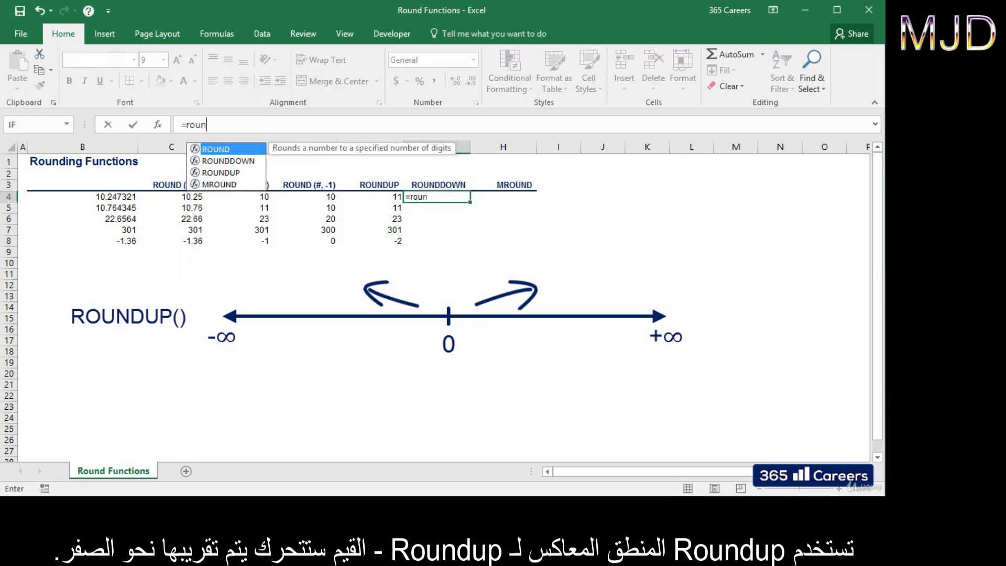
{"action": "key", "text": "Left"}
{"action": "key", "text": "Left"}
{"action": "key", "text": "Left"}
{"action": "key", "text": "Left"}
{"action": "key", "text": "Left"}
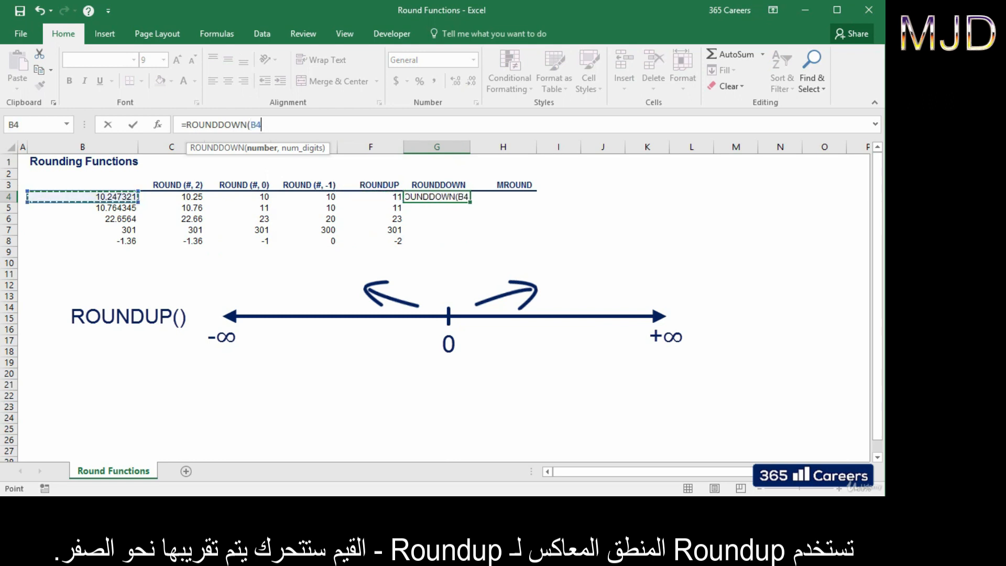
{"action": "type", "text": ",0)"}
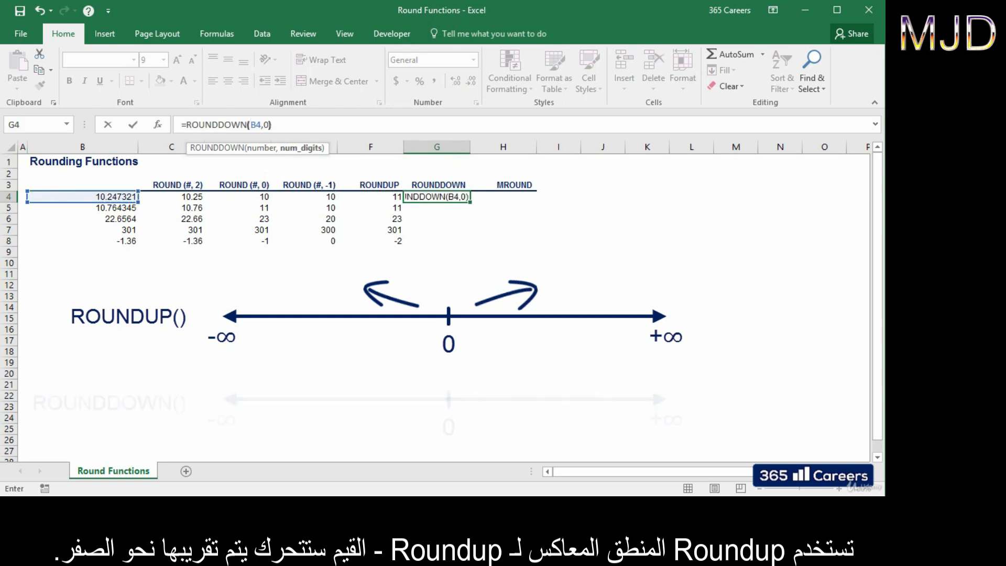
{"action": "key", "text": "Return"}
Step: Copy the ROUNDDOWN formula from G4 down to G8 and check the results row by row
{"action": "key", "text": "Up"}
{"action": "key", "text": "ctrl+c"}
{"action": "key", "text": "shift+Down"}
{"action": "key", "text": "shift+Down"}
{"action": "key", "text": "shift+Down"}
{"action": "key", "text": "shift+Down"}
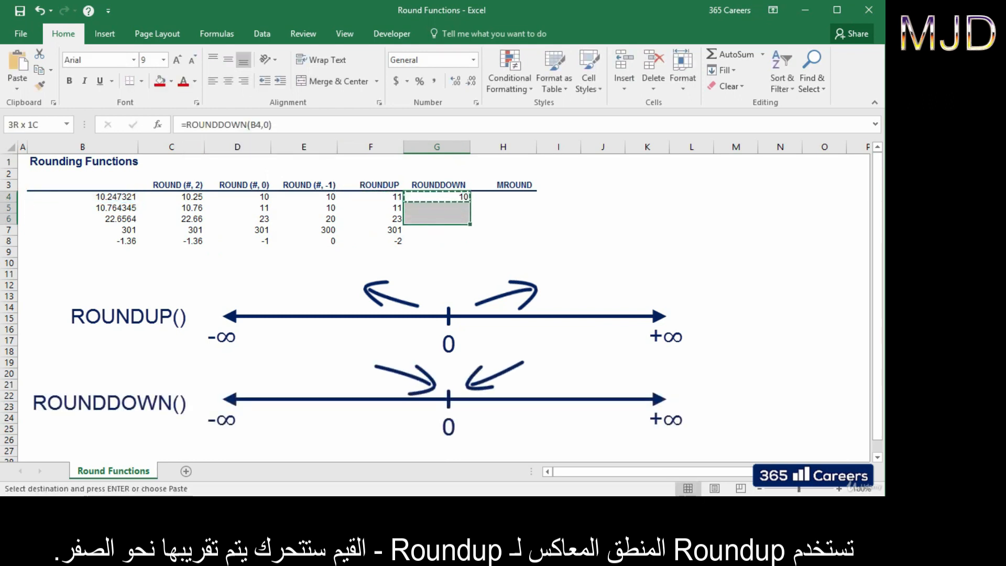
{"action": "key", "text": "ctrl+v"}
{"action": "key", "text": "Escape"}
{"action": "key", "text": "Up"}
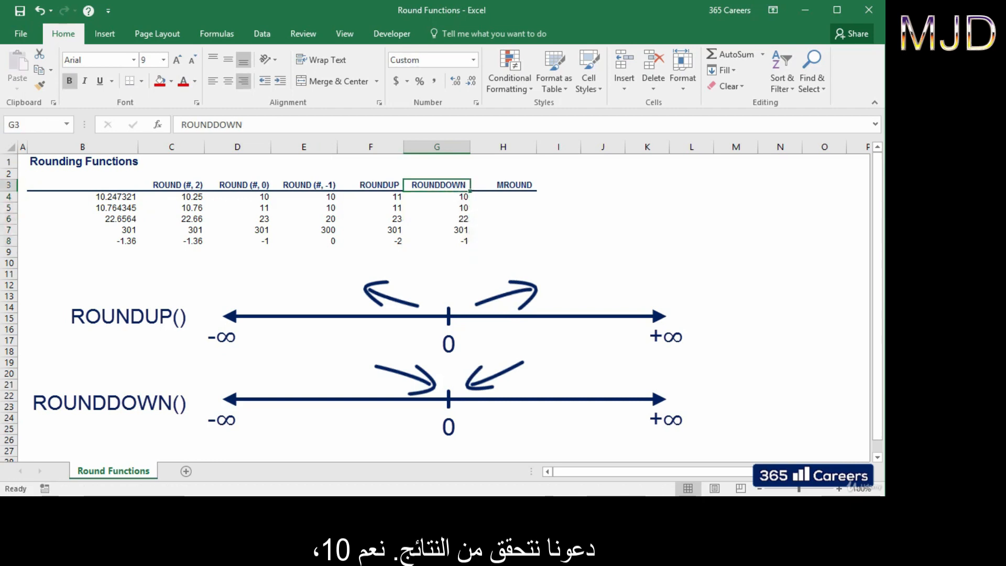
{"action": "key", "text": "Down"}
{"action": "key", "text": "Down"}
{"action": "key", "text": "Down"}
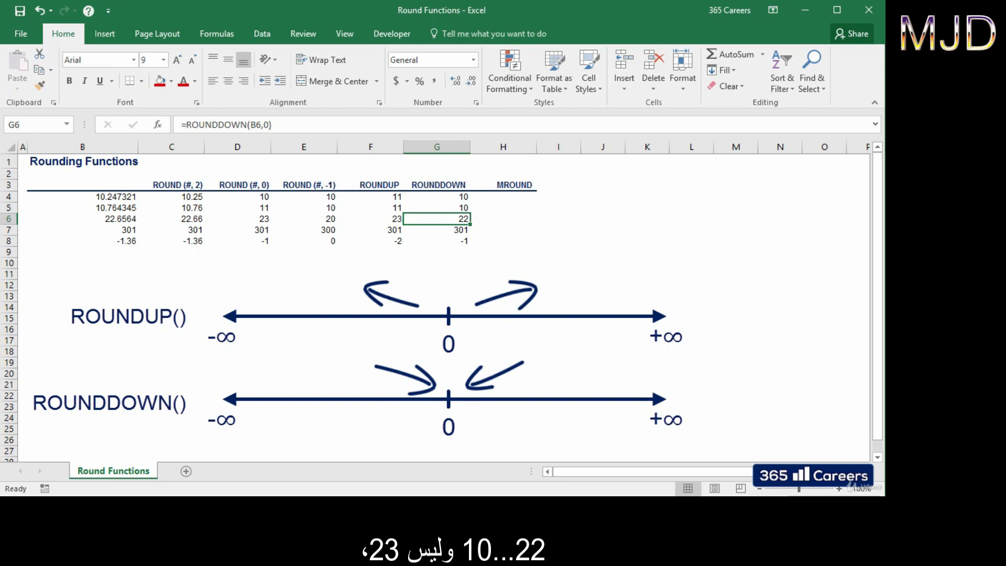
{"action": "key", "text": "Down"}
{"action": "key", "text": "Down"}
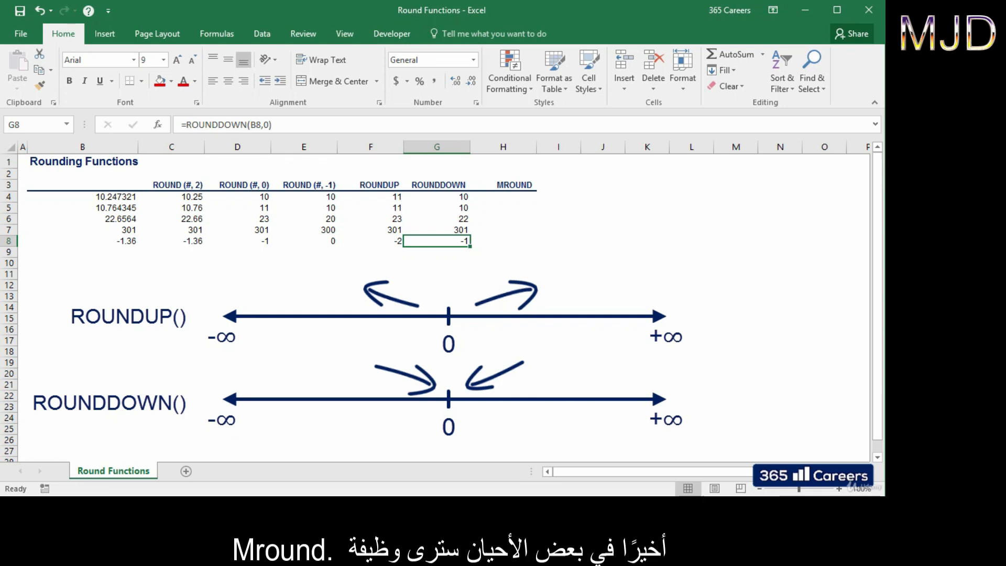
Step: Enter an MROUND formula in H4 that rounds B4 to the nearest multiple of 3
{"action": "key", "text": "Up"}
{"action": "key", "text": "Up"}
{"action": "key", "text": "Up"}
{"action": "key", "text": "Up"}
{"action": "key", "text": "Up"}
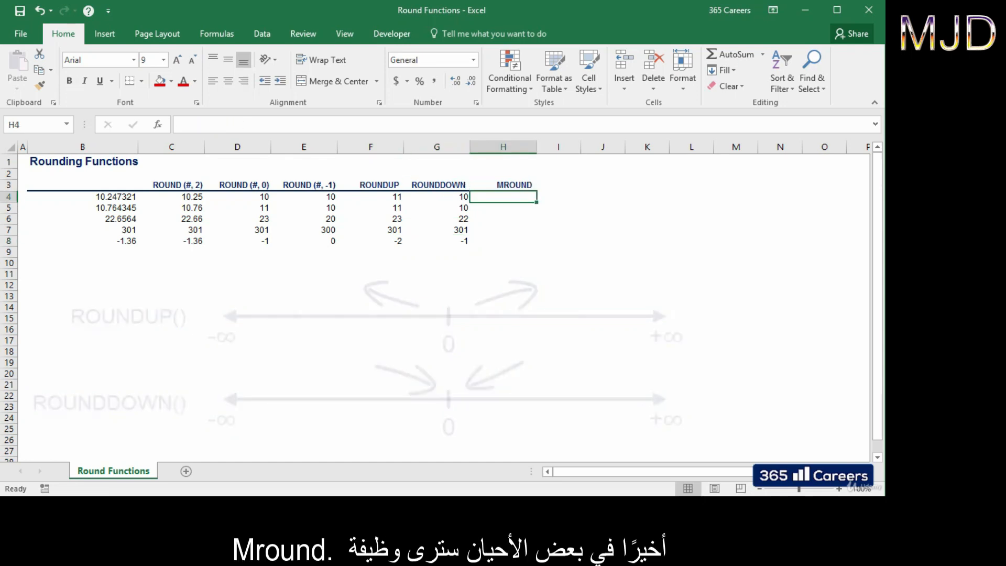
{"action": "type", "text": "=mro"}
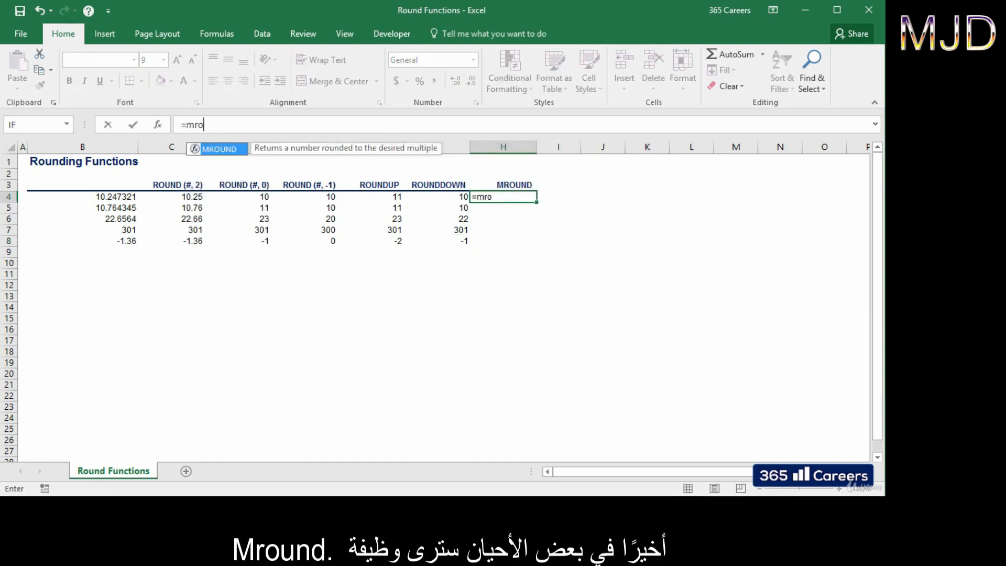
{"action": "key", "text": "Tab"}
{"action": "key", "text": "ctrl+Left"}
{"action": "key", "text": "ctrl+Left"}
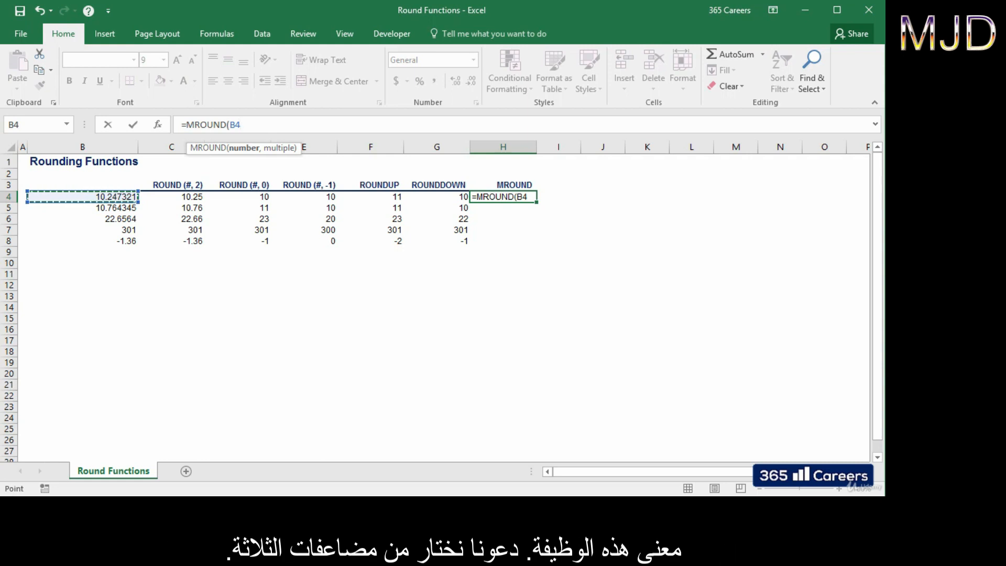
{"action": "type", "text": ","}
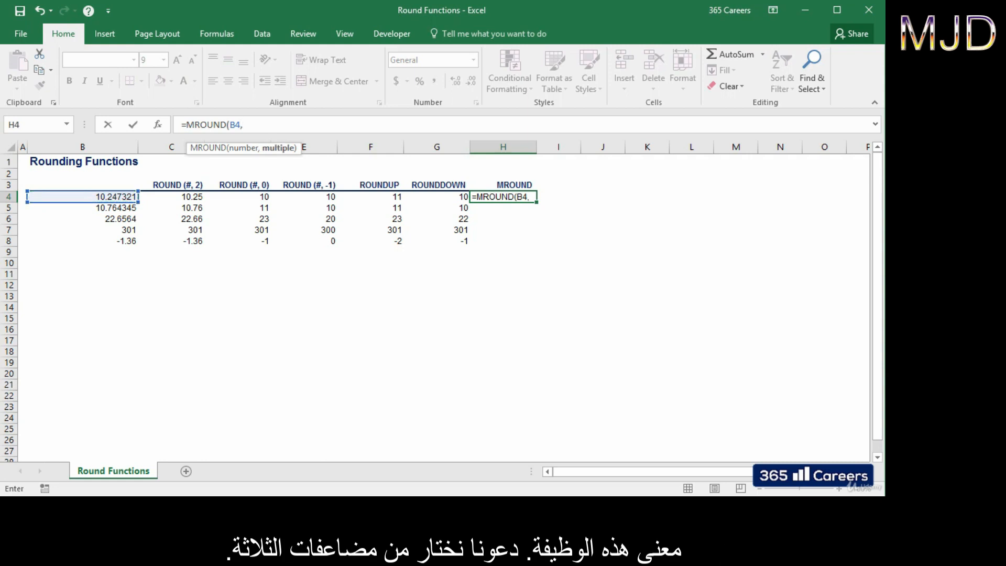
{"action": "type", "text": " 3)"}
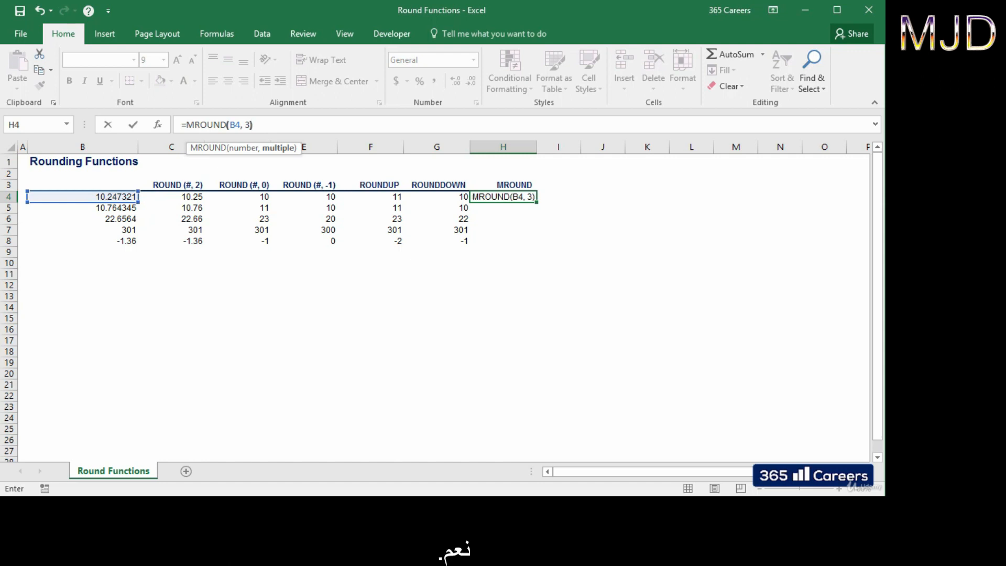
{"action": "key", "text": "Return"}
Step: Copy the MROUND formula from H4 down through H8
{"action": "key", "text": "Up"}
{"action": "key", "text": "ctrl+c"}
{"action": "key", "text": "shift+Down"}
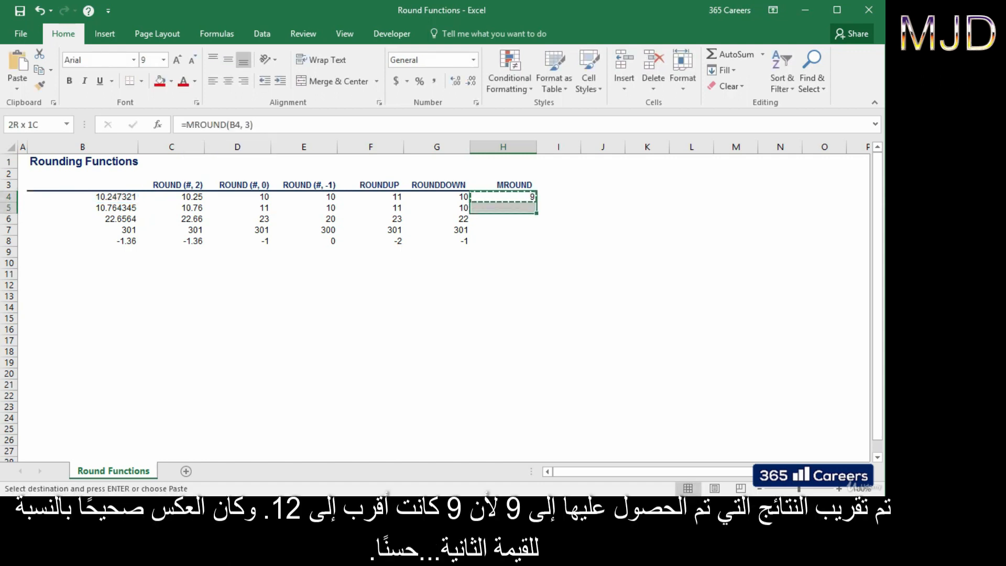
{"action": "key", "text": "shift+Down"}
{"action": "key", "text": "shift+Down"}
{"action": "key", "text": "shift+Down"}
{"action": "key", "text": "ctrl+v"}
{"action": "key", "text": "Escape"}
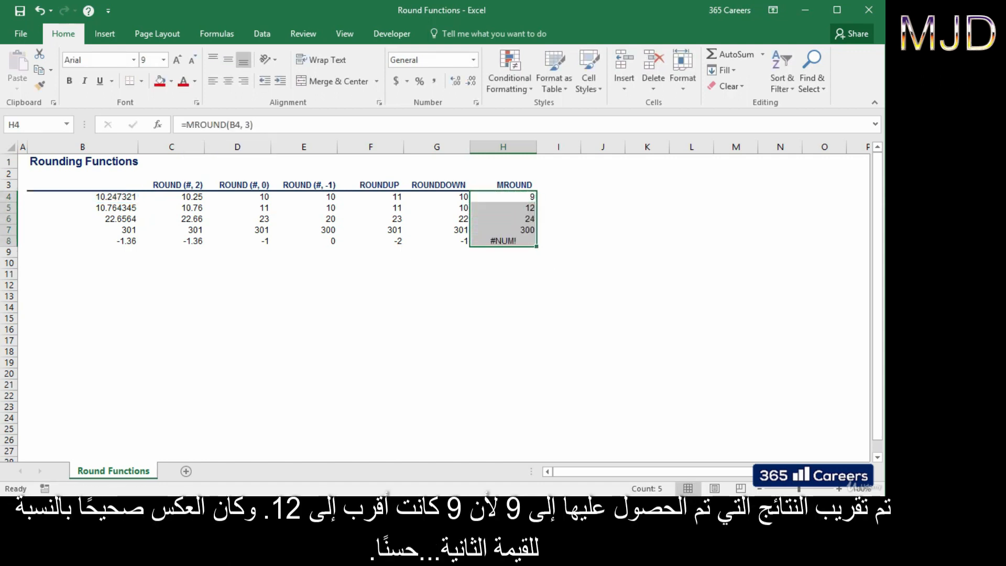
Step: Check the MROUND results in H4 to H8 one by one and compare the last with its source number in B8
{"action": "key", "text": "Up"}
{"action": "key", "text": "Down"}
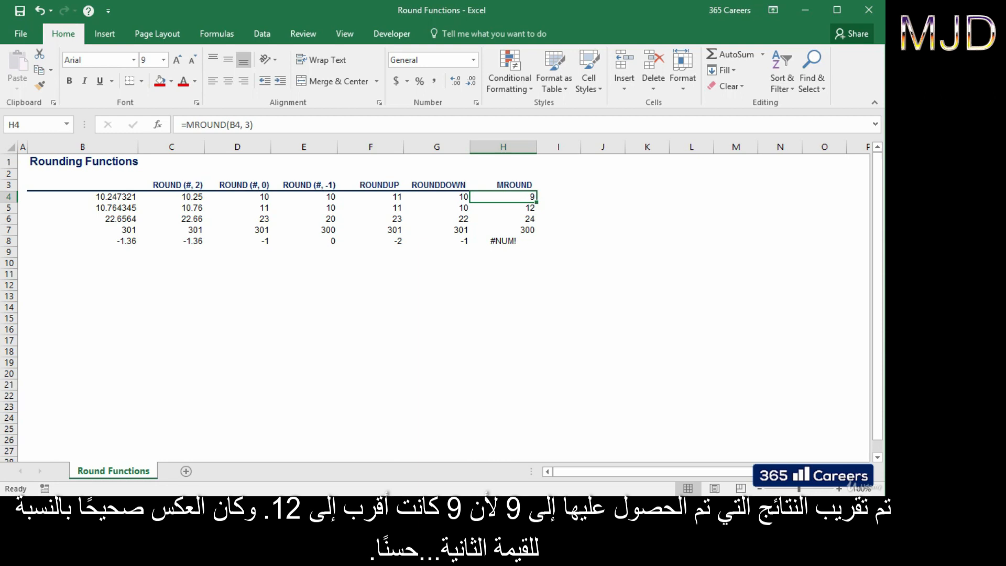
{"action": "key", "text": "Down"}
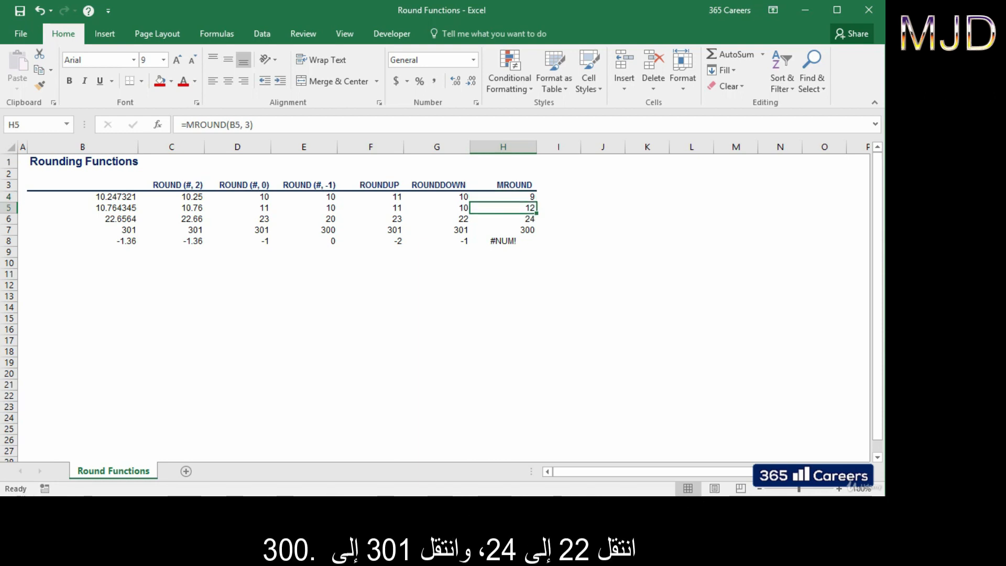
{"action": "key", "text": "Down"}
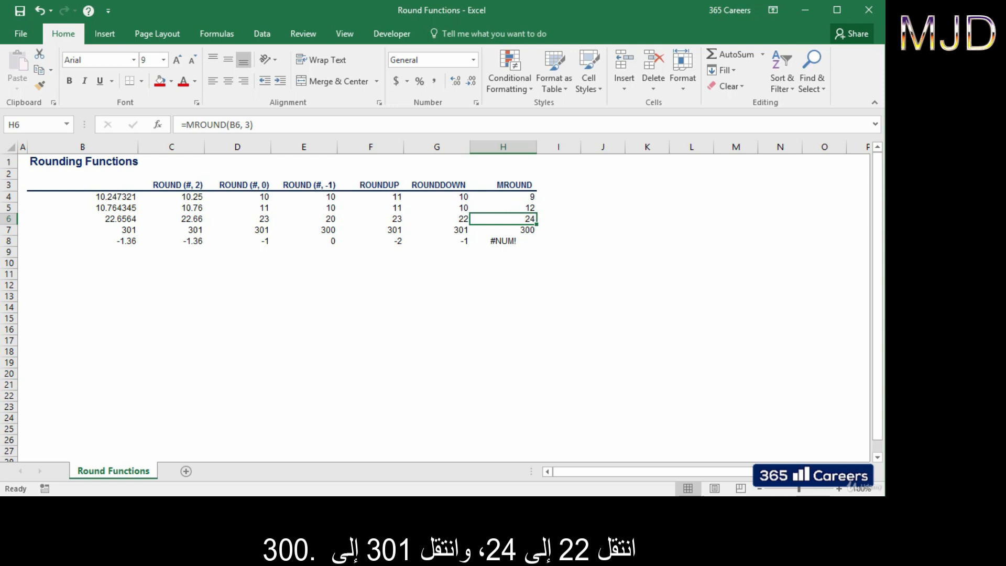
{"action": "key", "text": "Down"}
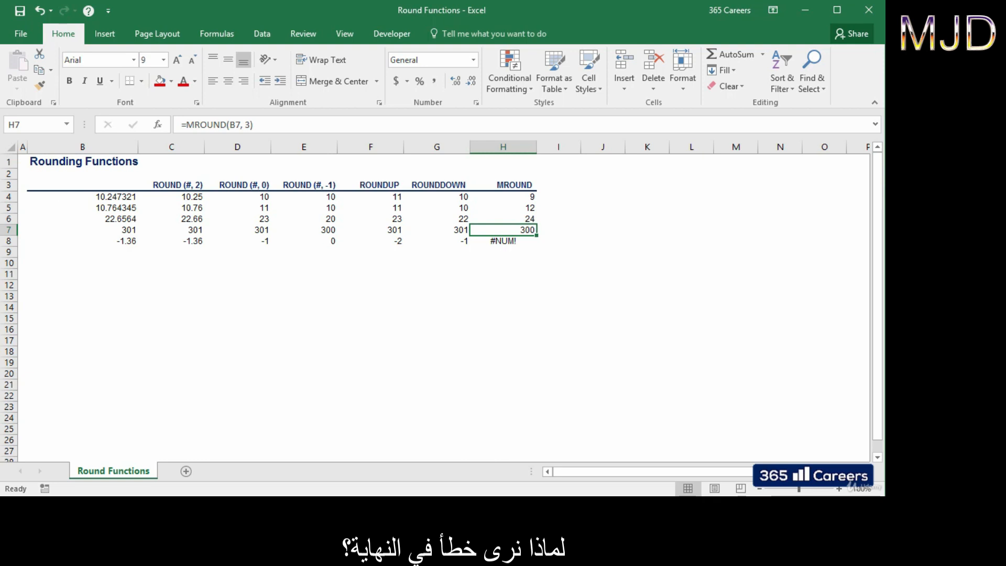
{"action": "key", "text": "Down"}
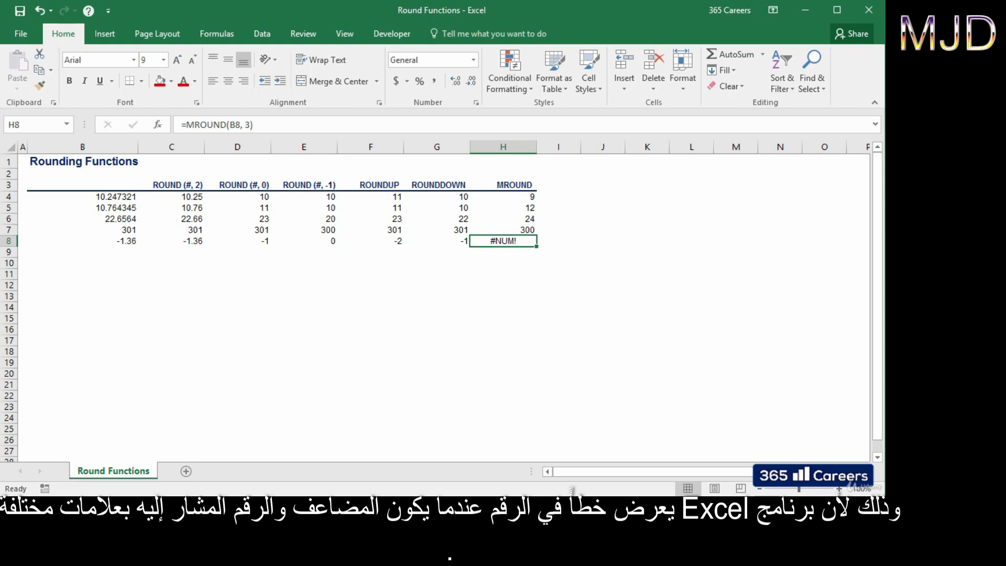
{"action": "key", "text": "ctrl+Left"}
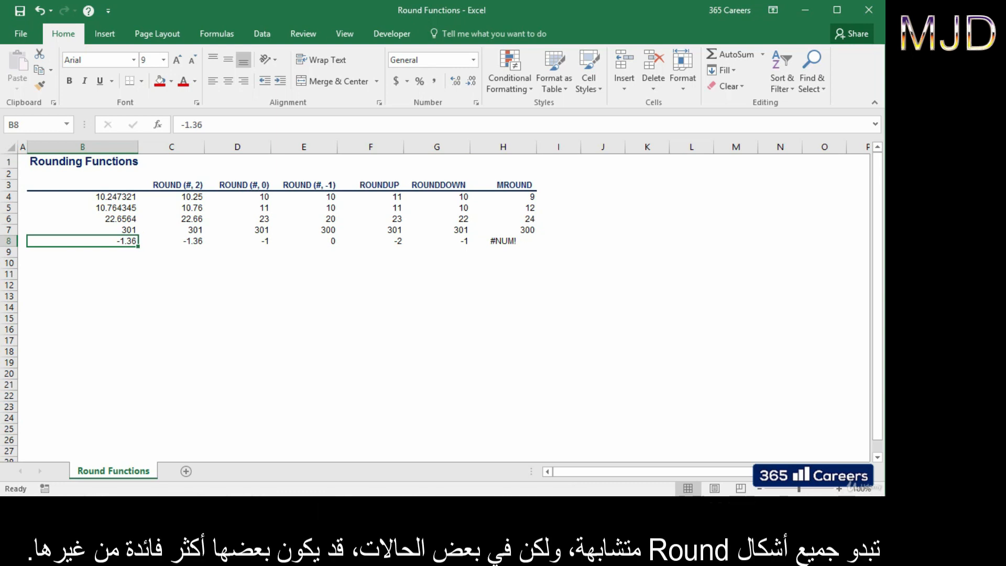
{"action": "key", "text": "ctrl+Right"}
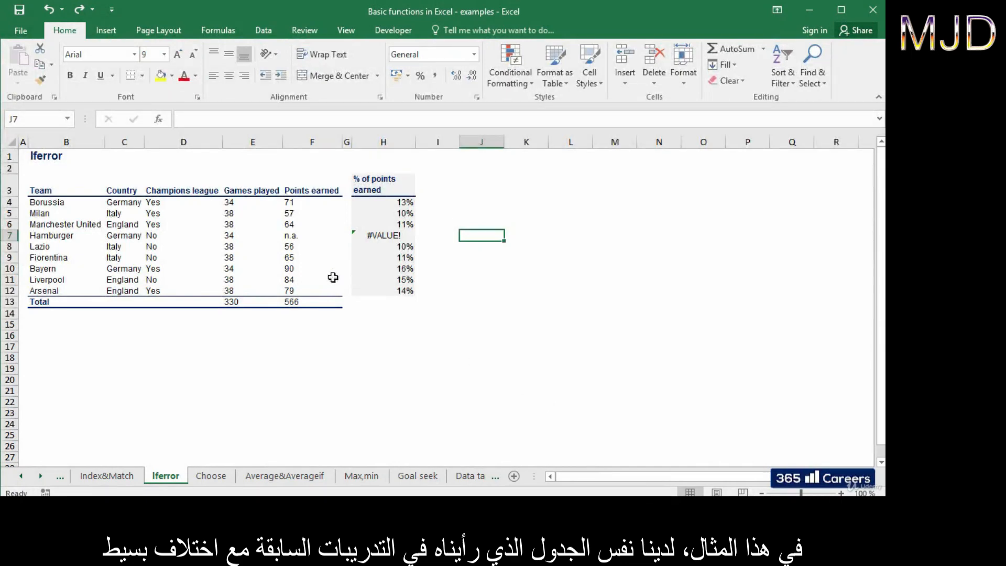
Step: On the Iferror sheet, examine the team table, the totals in row 13 and the percentage formulas in H4 and H7
{"action": "left_click_drag", "start_coordinate": [70, 190], "coordinate": [303, 294]}
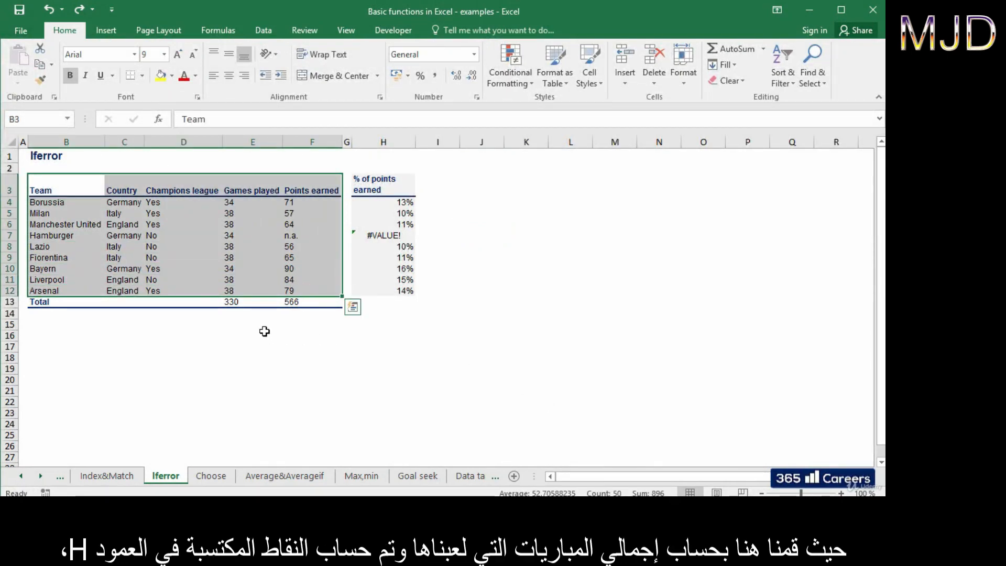
{"action": "left_click", "coordinate": [237, 302]}
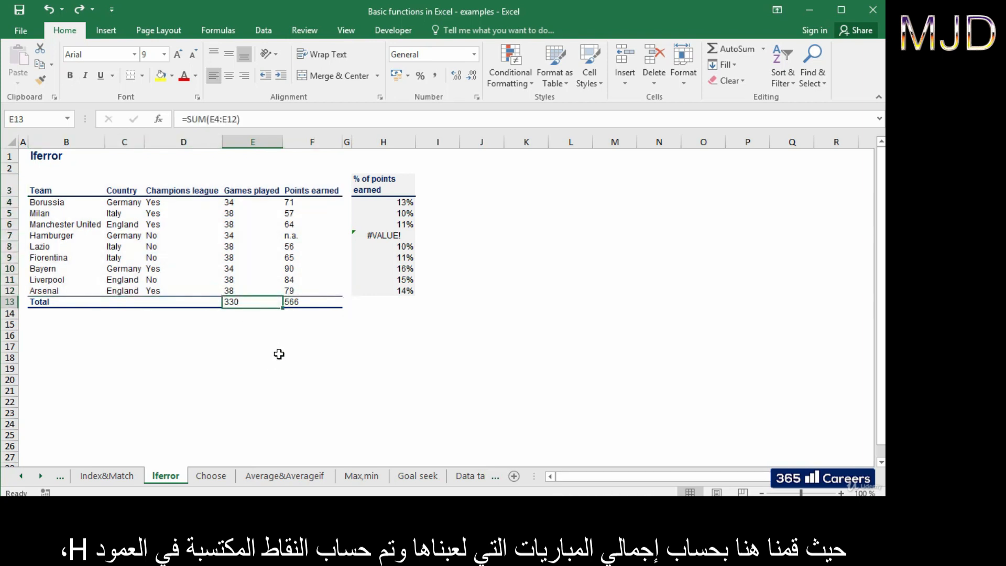
{"action": "left_click", "coordinate": [301, 302]}
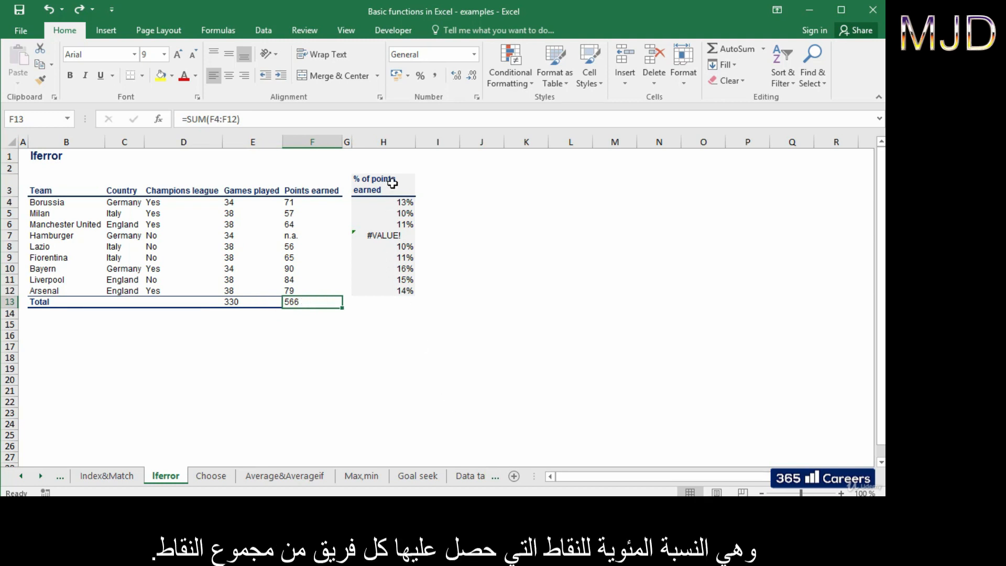
{"action": "left_click_drag", "start_coordinate": [393, 184], "coordinate": [395, 286]}
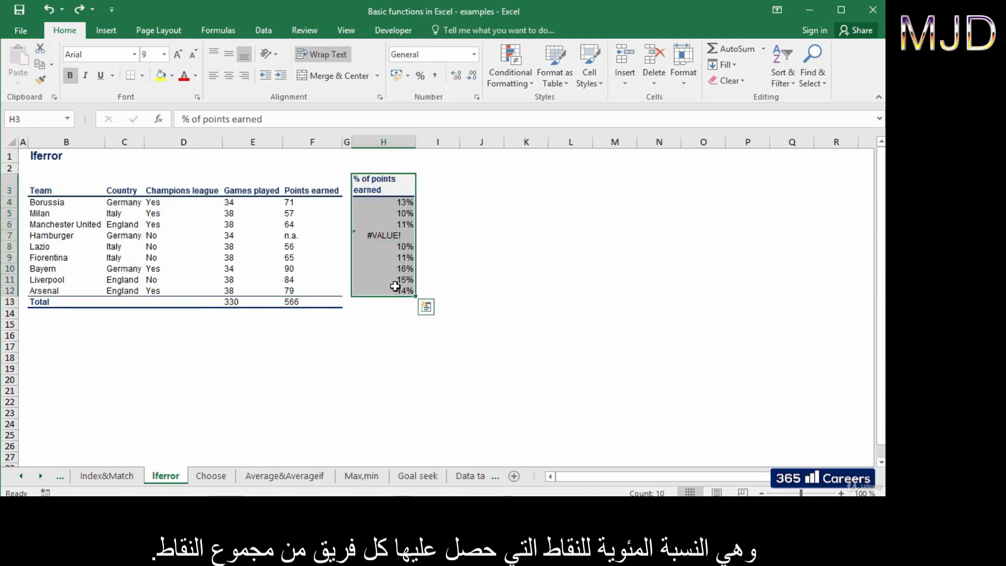
{"action": "left_click", "coordinate": [391, 200]}
{"action": "key", "text": "F2"}
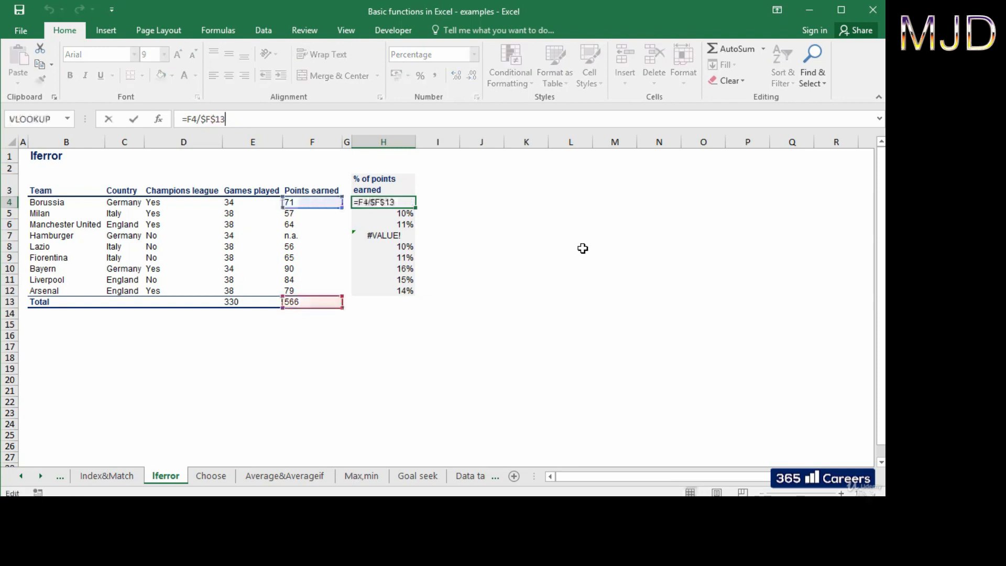
{"action": "key", "text": "Escape"}
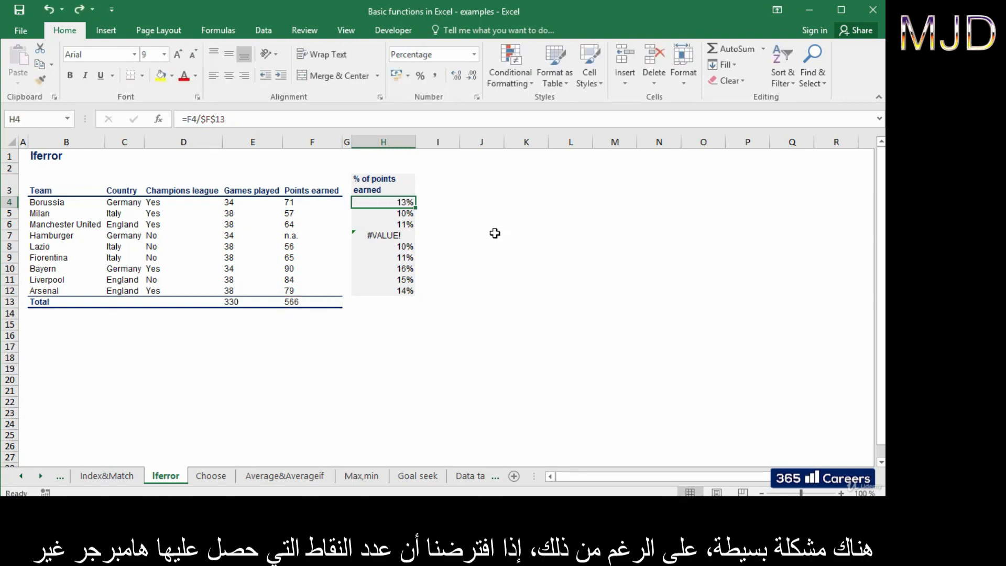
{"action": "left_click", "coordinate": [400, 235]}
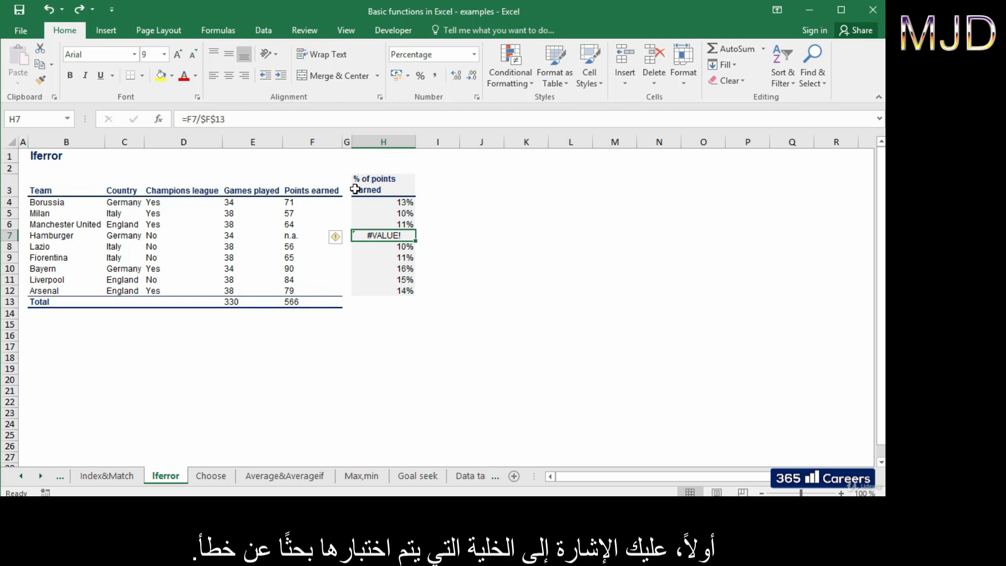
Step: Wrap the percentage formula in H4 in IFERROR with "n.a" as the fallback value, giving =IFERROR(F4/$F$13;"n.a")
{"action": "left_click", "coordinate": [369, 203]}
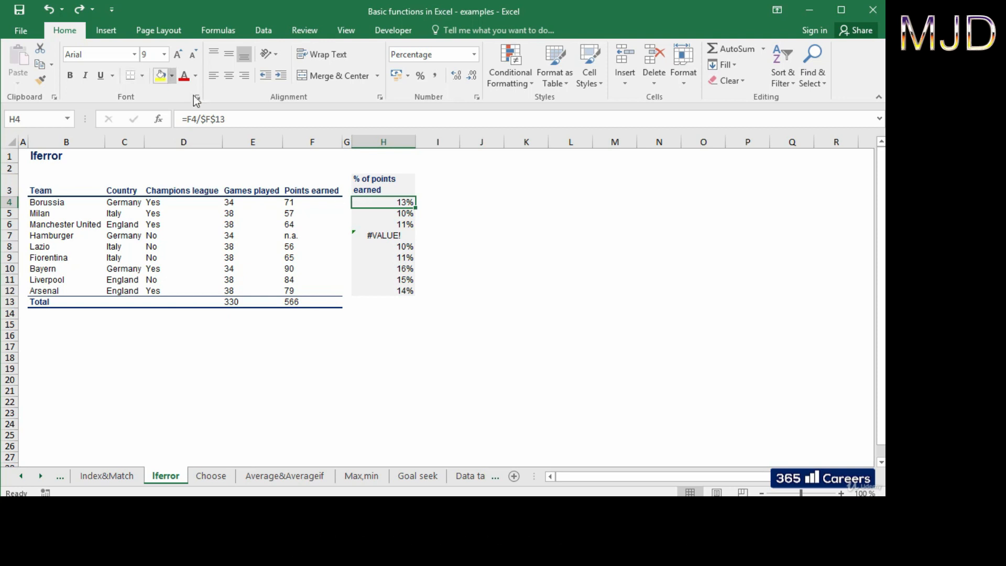
{"action": "left_click", "coordinate": [189, 119]}
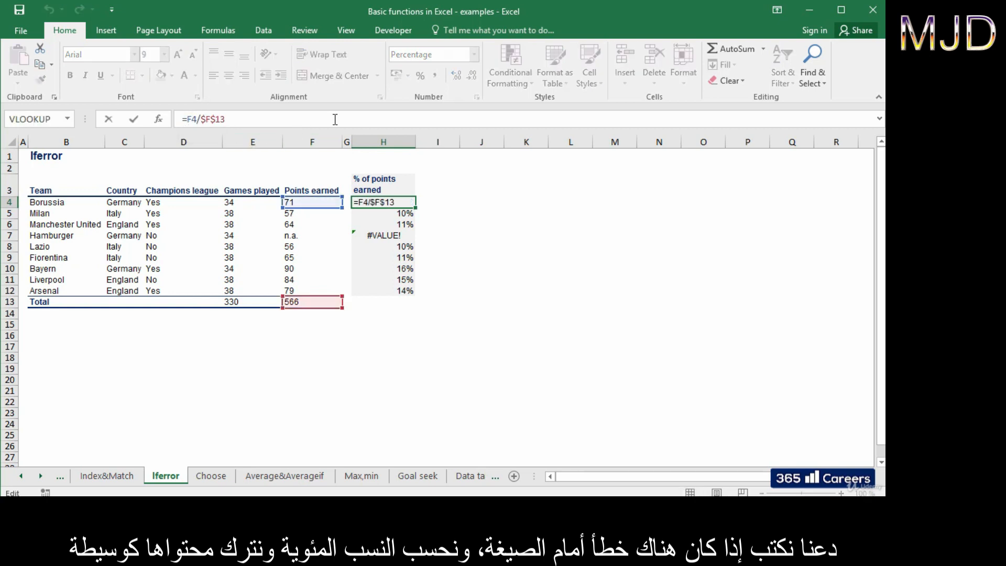
{"action": "type", "text": "IFERROR("}
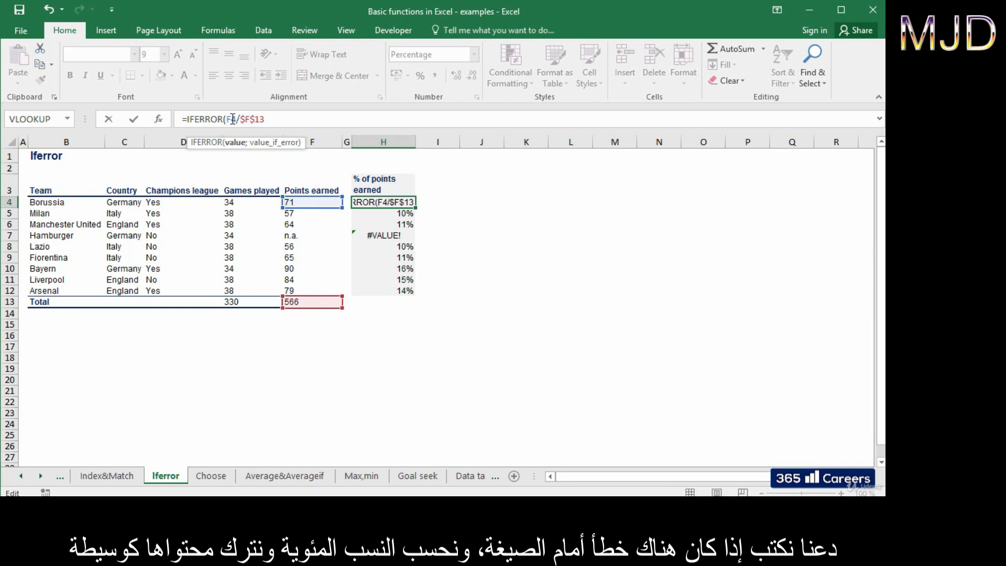
{"action": "left_click_drag", "start_coordinate": [227, 119], "coordinate": [271, 116]}
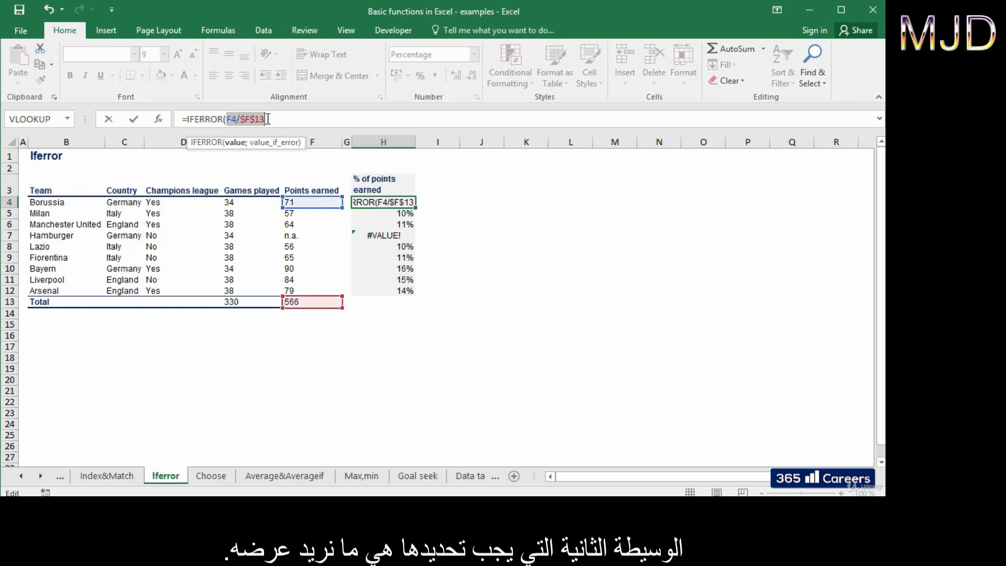
{"action": "left_click", "coordinate": [267, 119]}
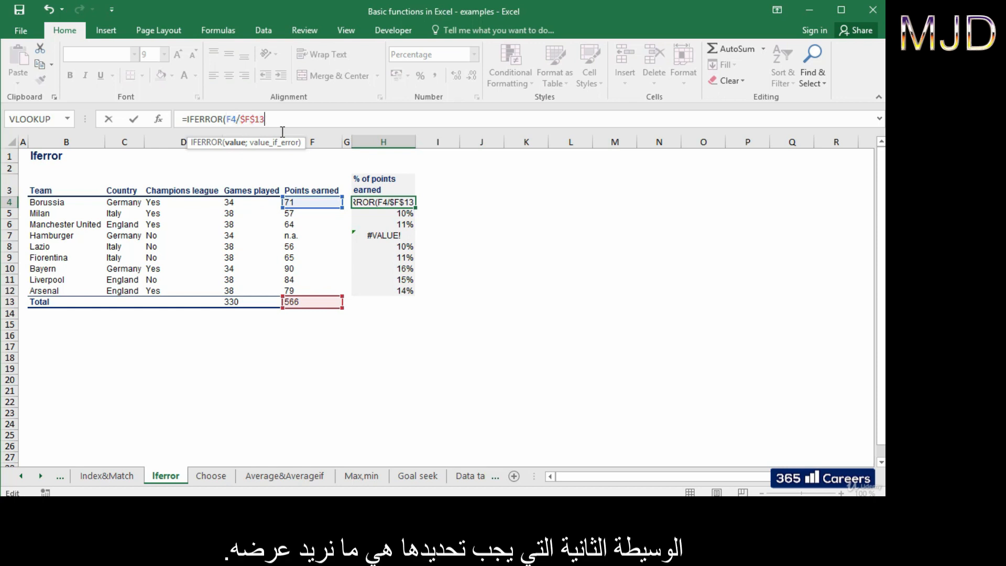
{"action": "type", "text": ";"}
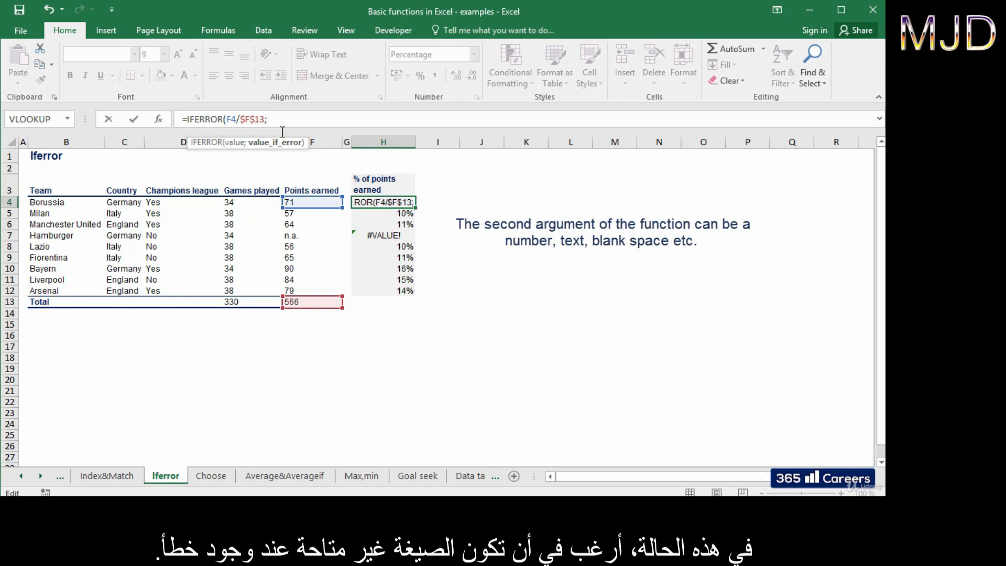
{"action": "type", "text": "\"n"}
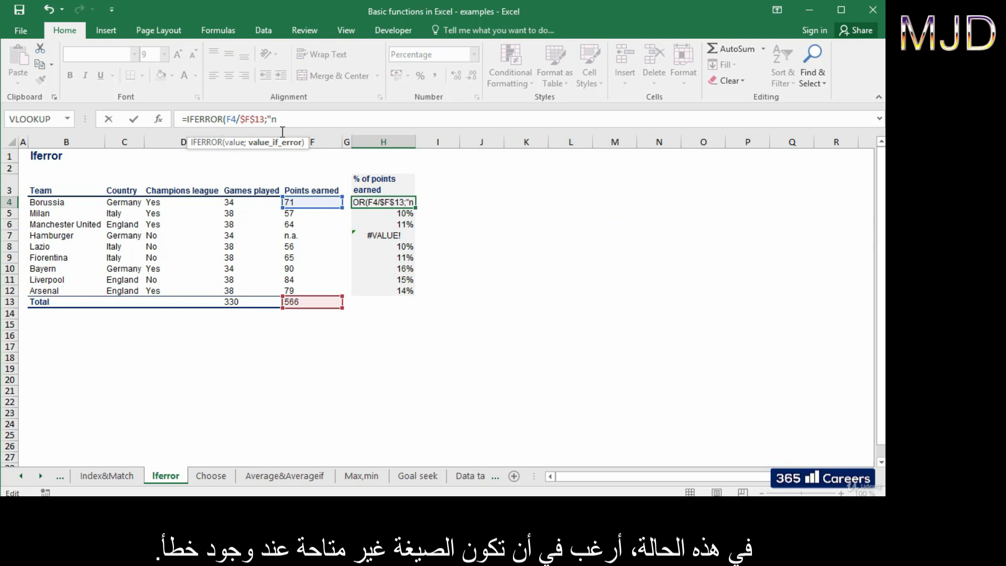
{"action": "type", "text": ".a\""}
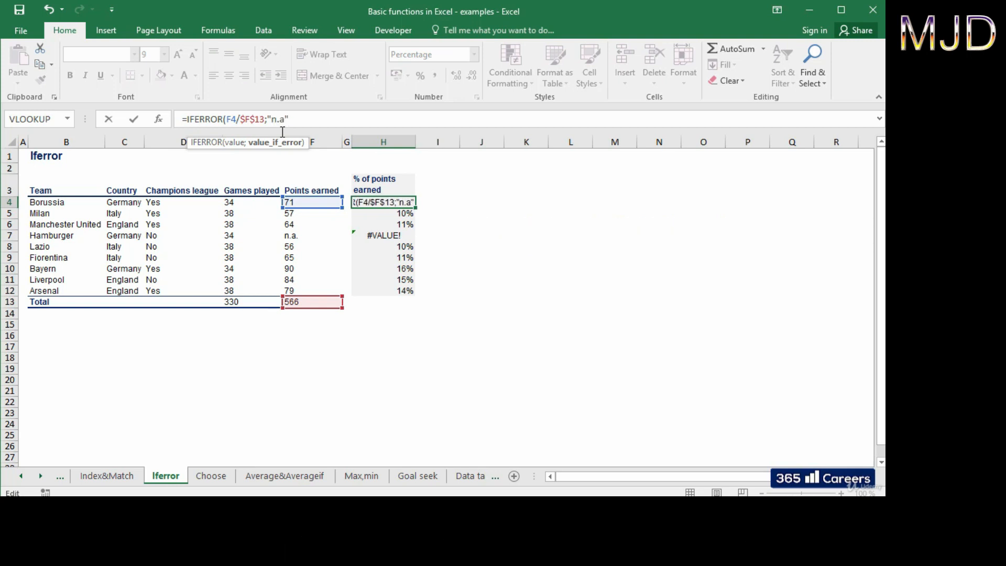
{"action": "type", "text": ")"}
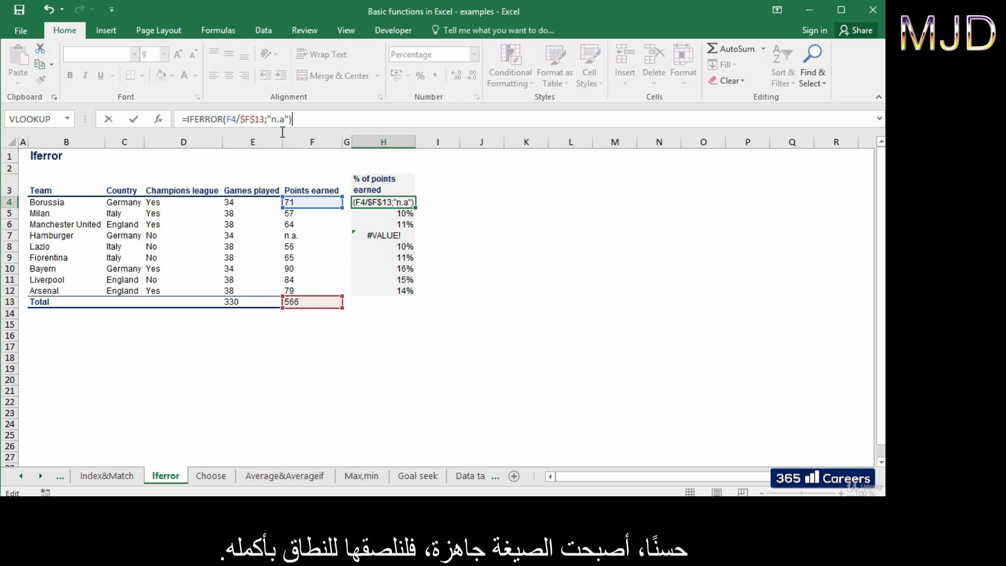
{"action": "key", "text": "ctrl+Return"}
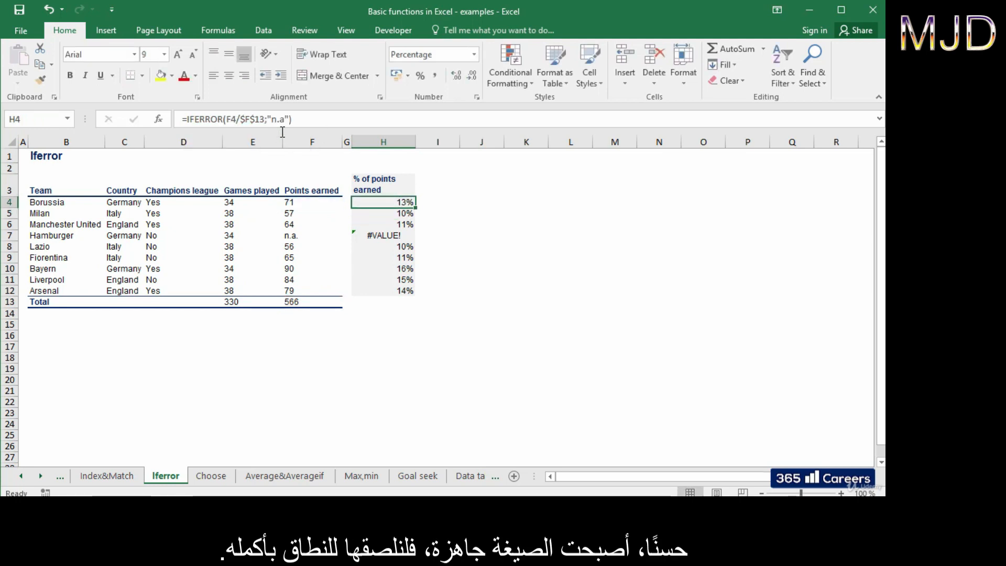
Step: Copy the IFERROR formula from H4 down through H5 to H12
{"action": "key", "text": "ctrl+c"}
{"action": "key", "text": "Down"}
{"action": "key", "text": "ctrl+shift+Down"}
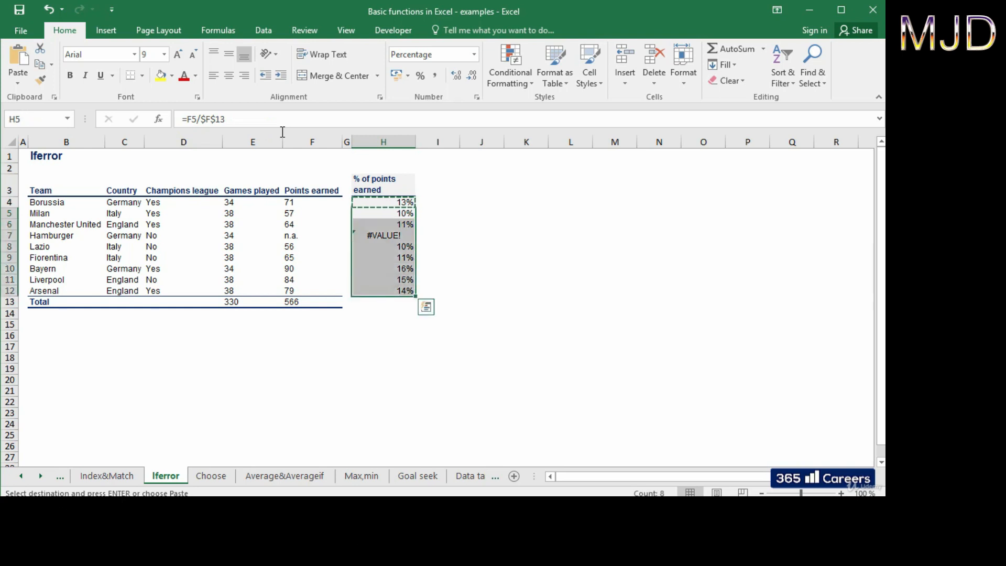
{"action": "key", "text": "ctrl+v"}
Step: Right-align the IFERROR result for Hamburger in H7 and inspect its formula without changing it
{"action": "key", "text": "Down"}
{"action": "key", "text": "Down"}
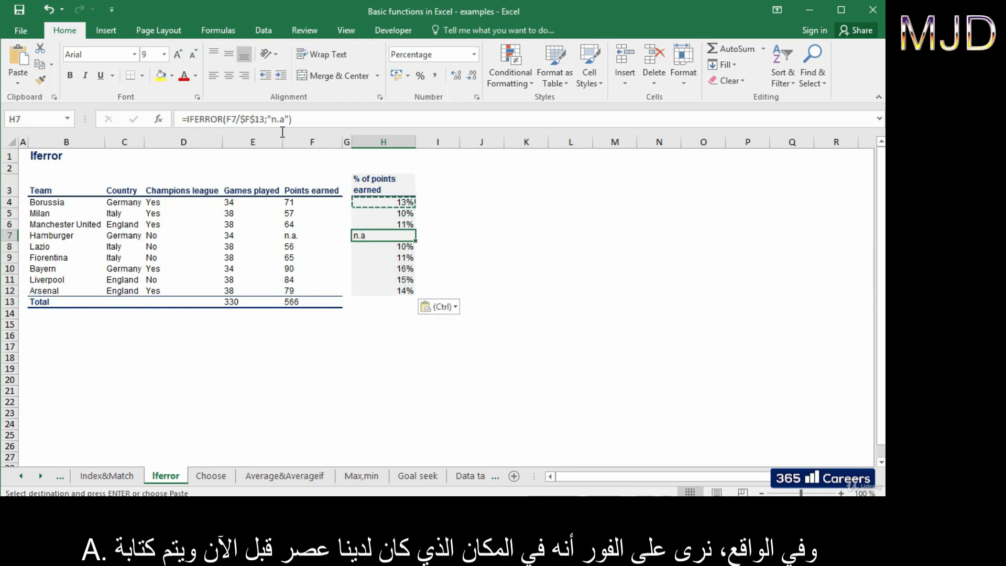
{"action": "left_click", "coordinate": [244, 76]}
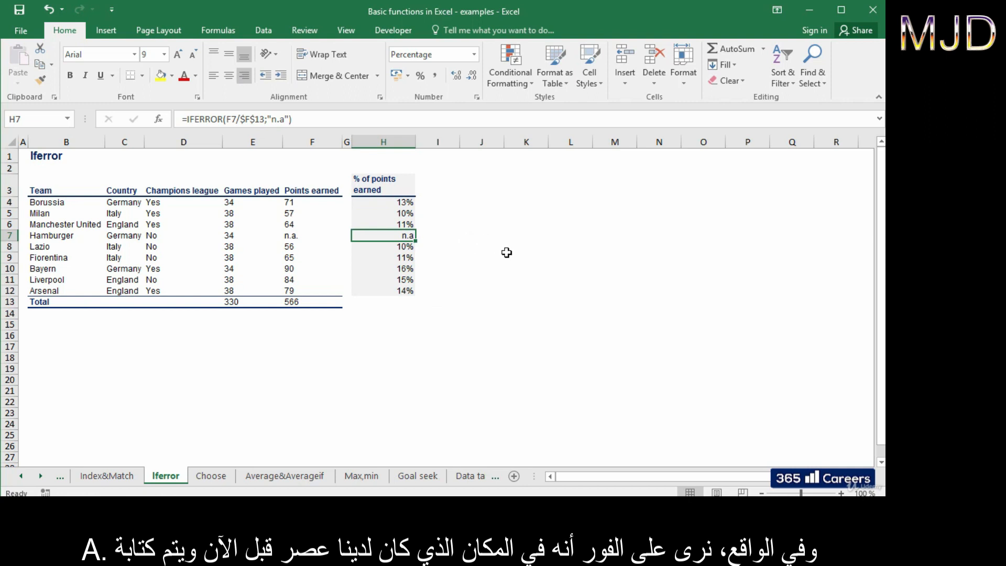
{"action": "key", "text": "F2"}
{"action": "key", "text": "Escape"}
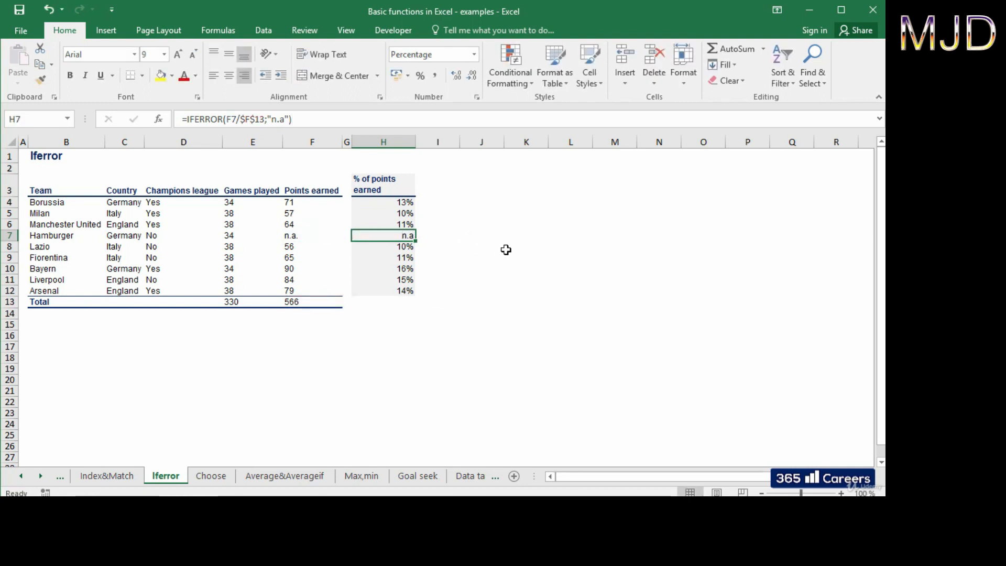